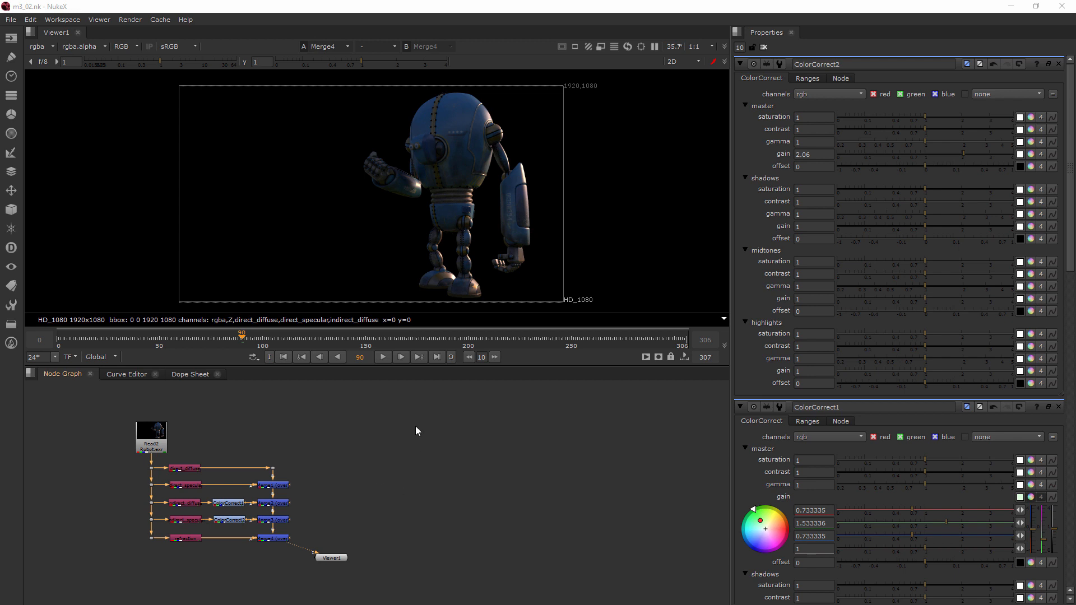
Read in the Girl_in_Field_D96_5_002_Undistorted png sequence, frames 0-306, and place its node apart from the robot network.
key(r)
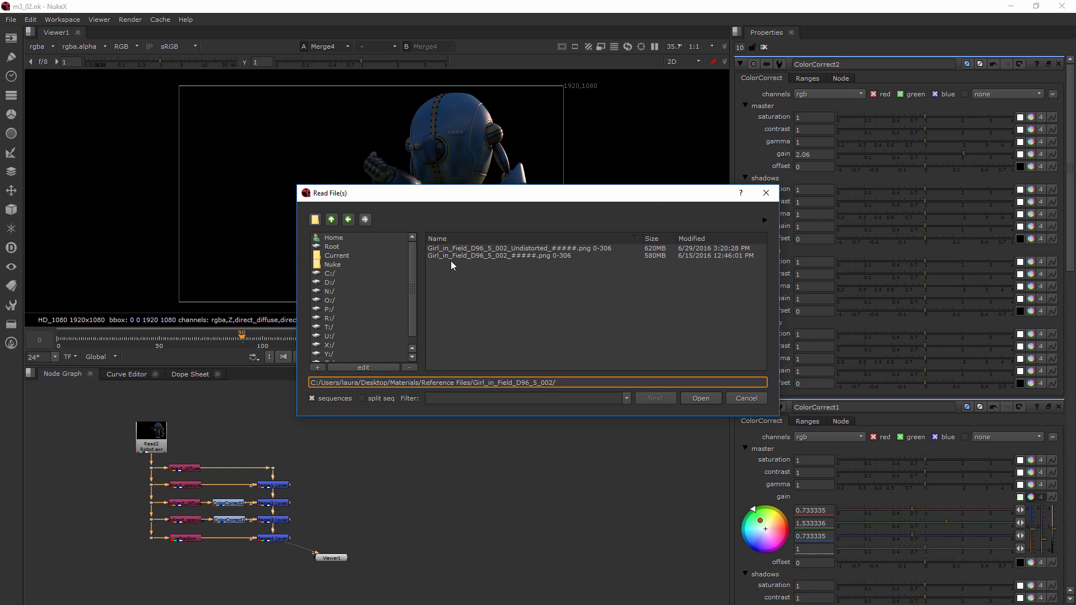
click(554, 247)
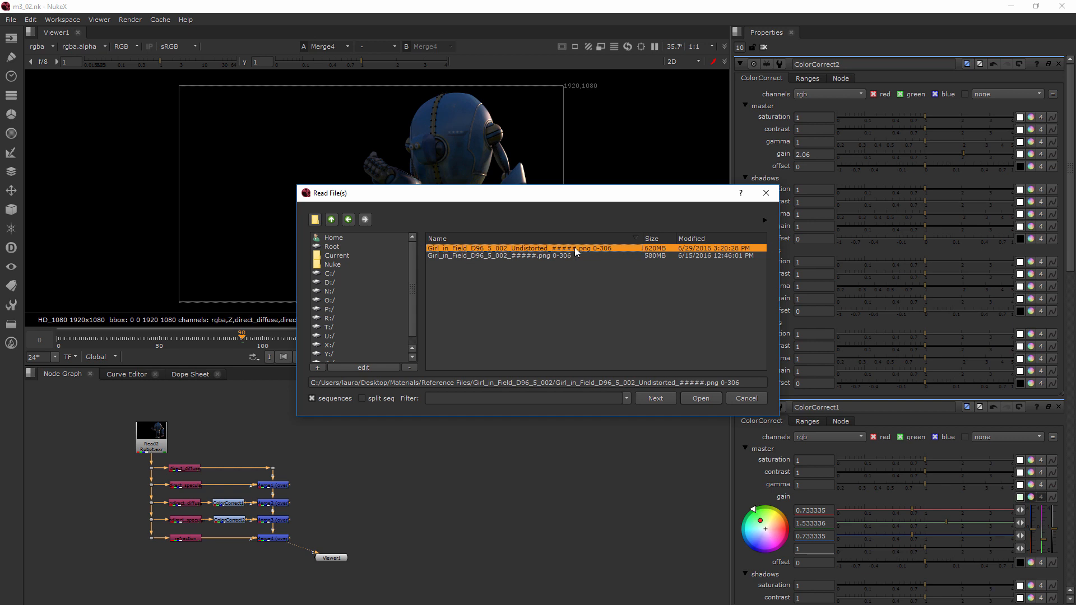
click(540, 257)
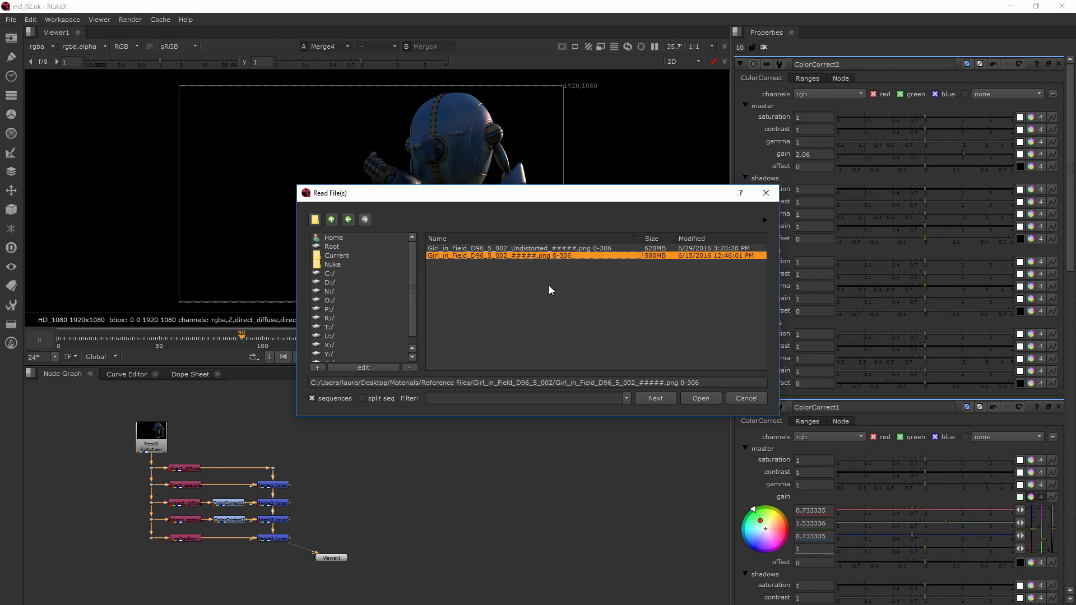
click(539, 249)
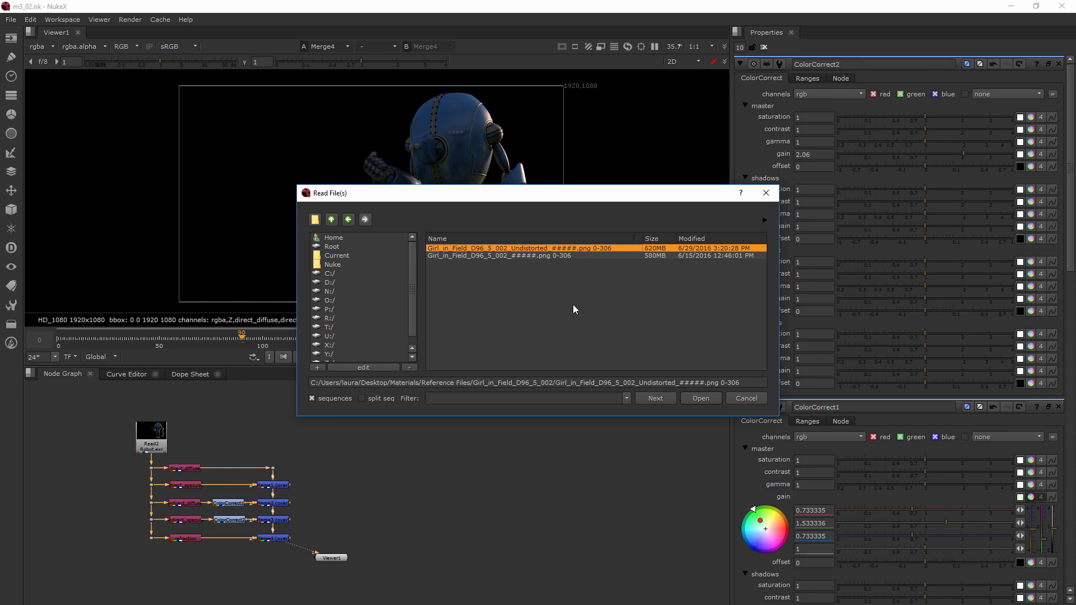
click(701, 399)
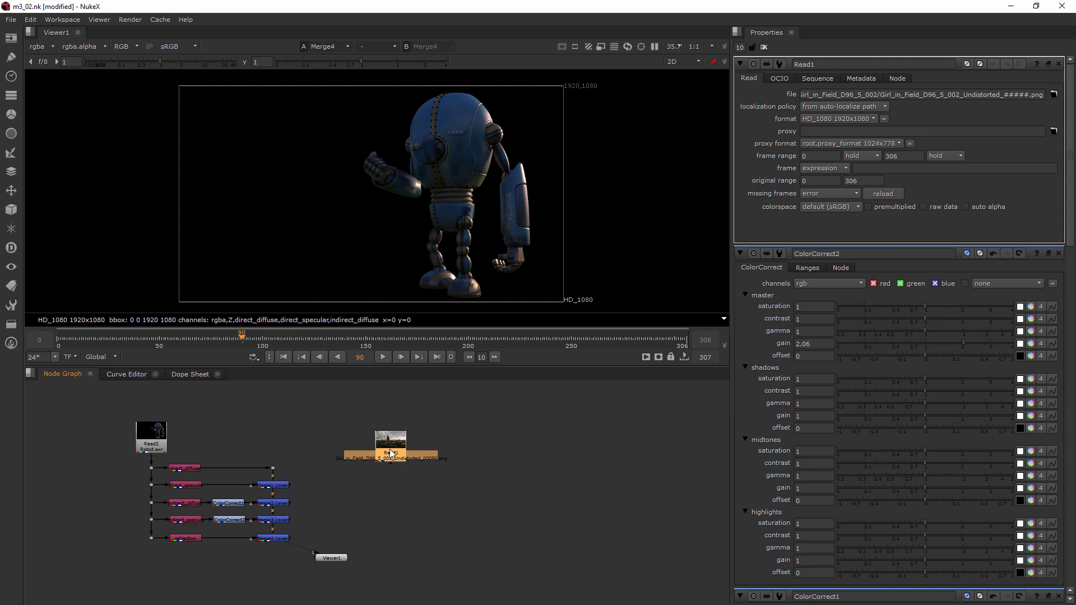
drag(395, 446, 416, 429)
Add a Merge node with Merge4 as input A and the background plate as input B, and view its output.
click(434, 486)
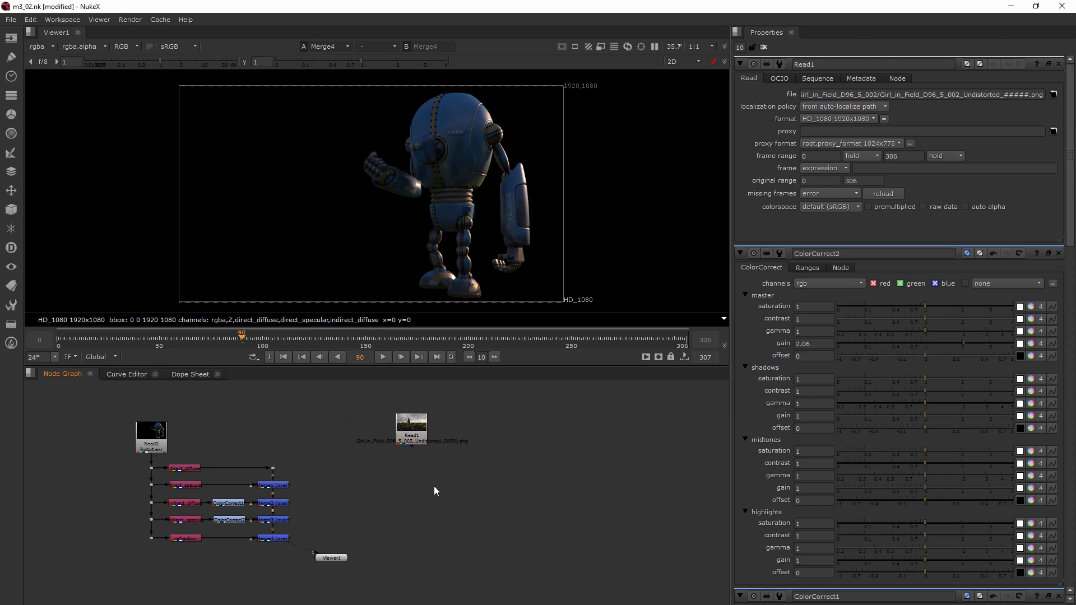
key(Tab)
text(merge)
key(Return)
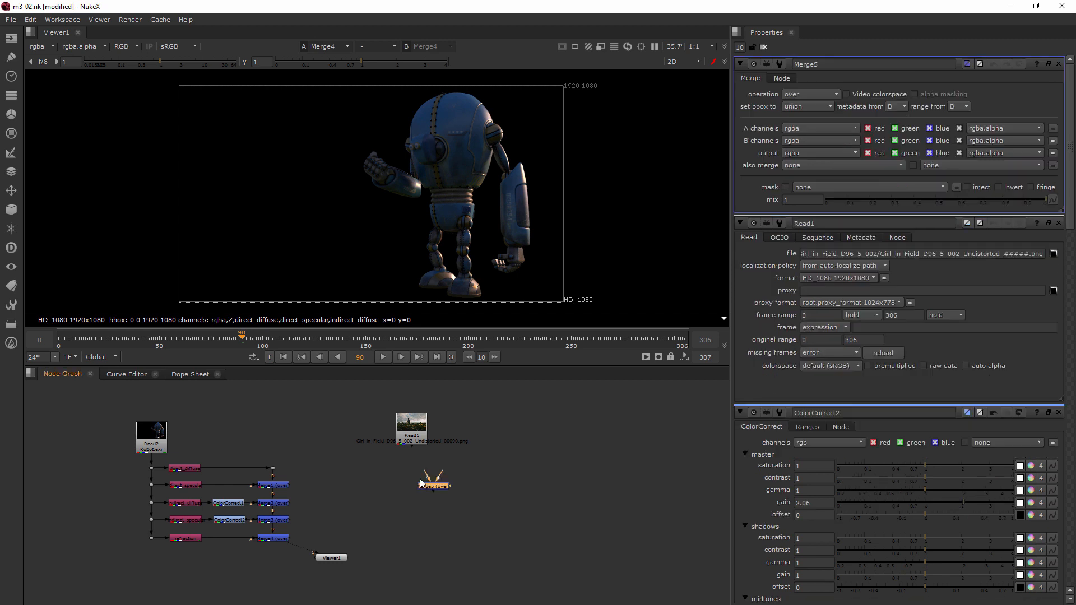
drag(418, 486, 411, 433)
drag(408, 483, 281, 542)
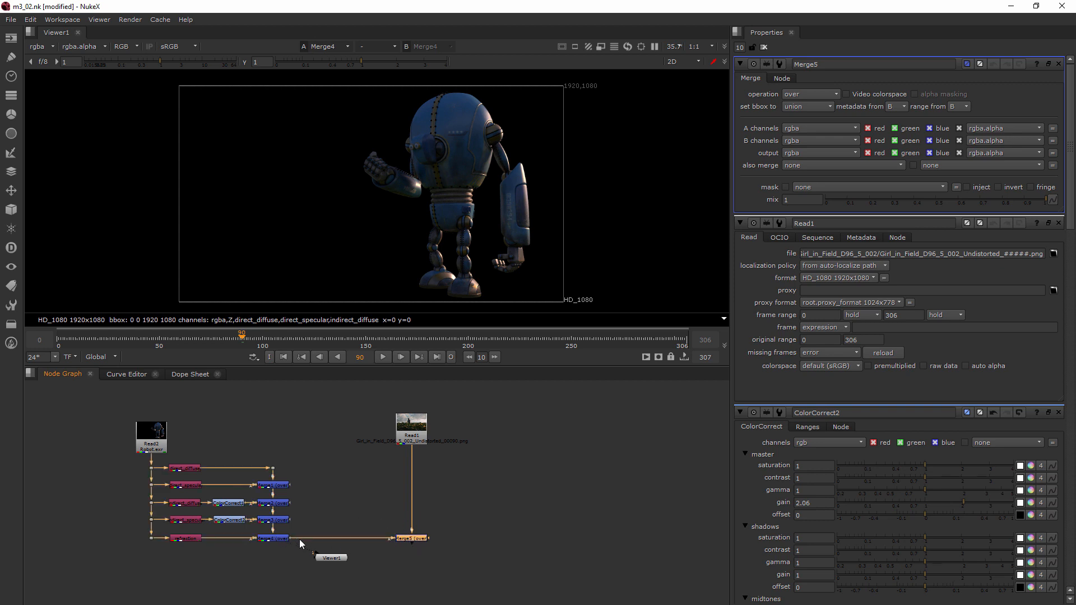
drag(292, 545, 411, 539)
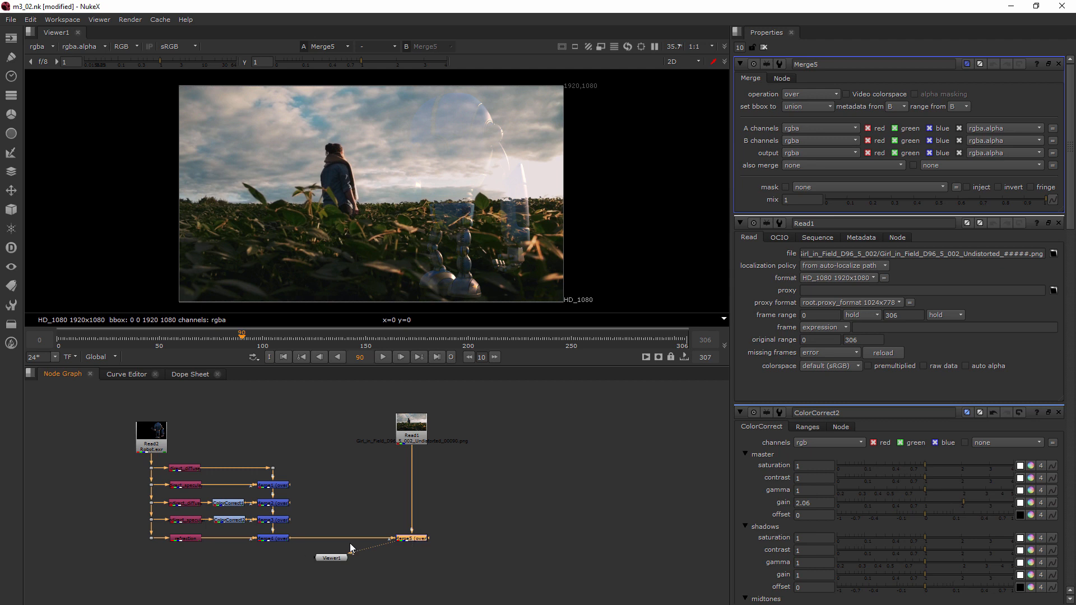
drag(337, 561, 370, 563)
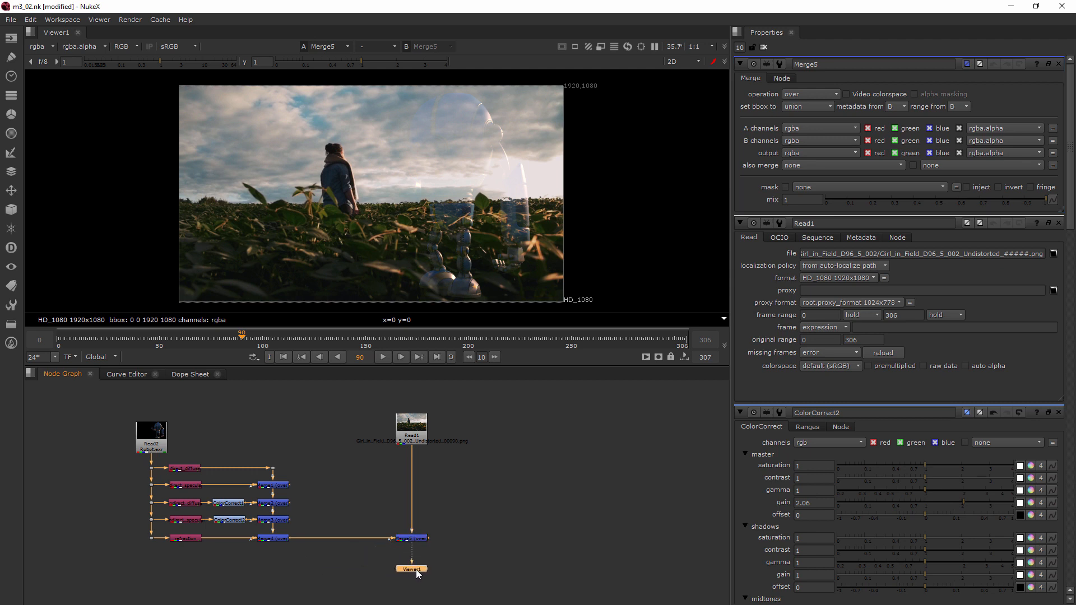
Try a Premult node between Merge4 and Merge5, inspect the robot's edges against the sky, and delete the node.
click(344, 486)
key(Tab)
text(pre)
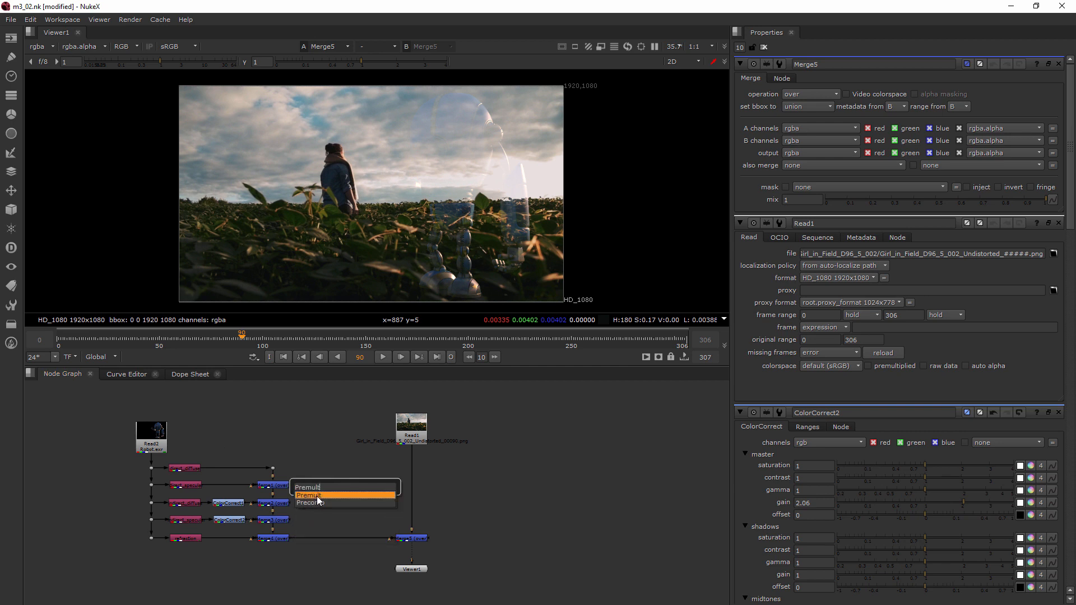
click(317, 495)
click(316, 537)
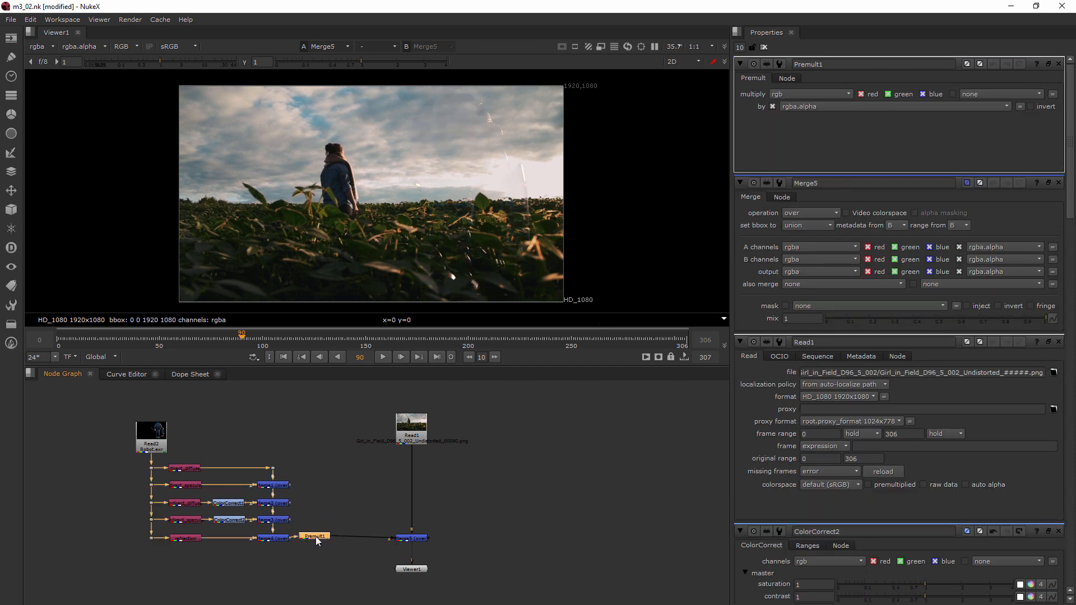
drag(313, 537, 316, 539)
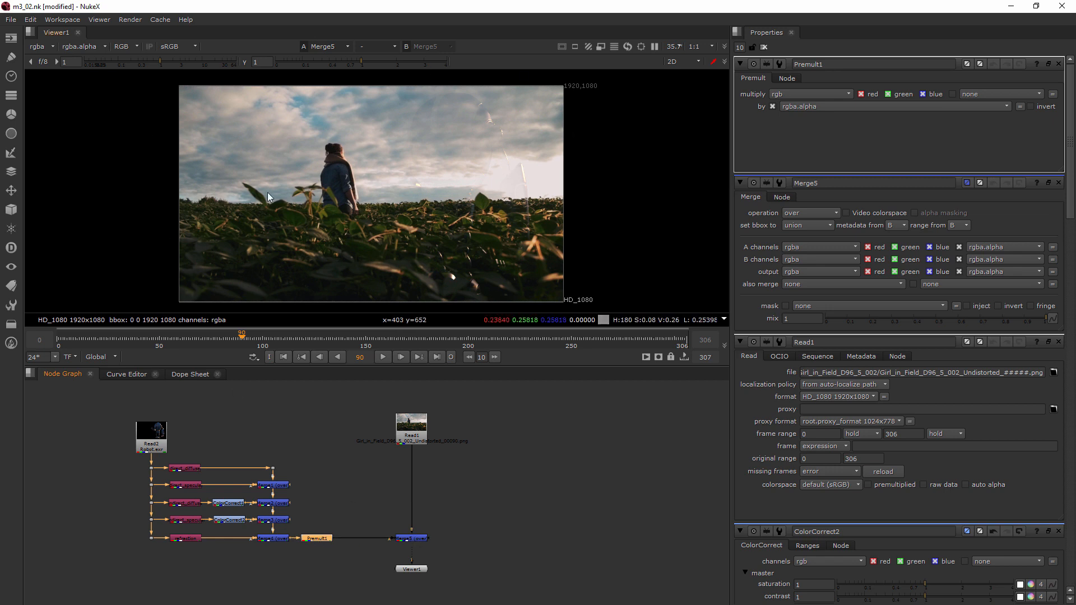
scroll(479, 125, up, 4)
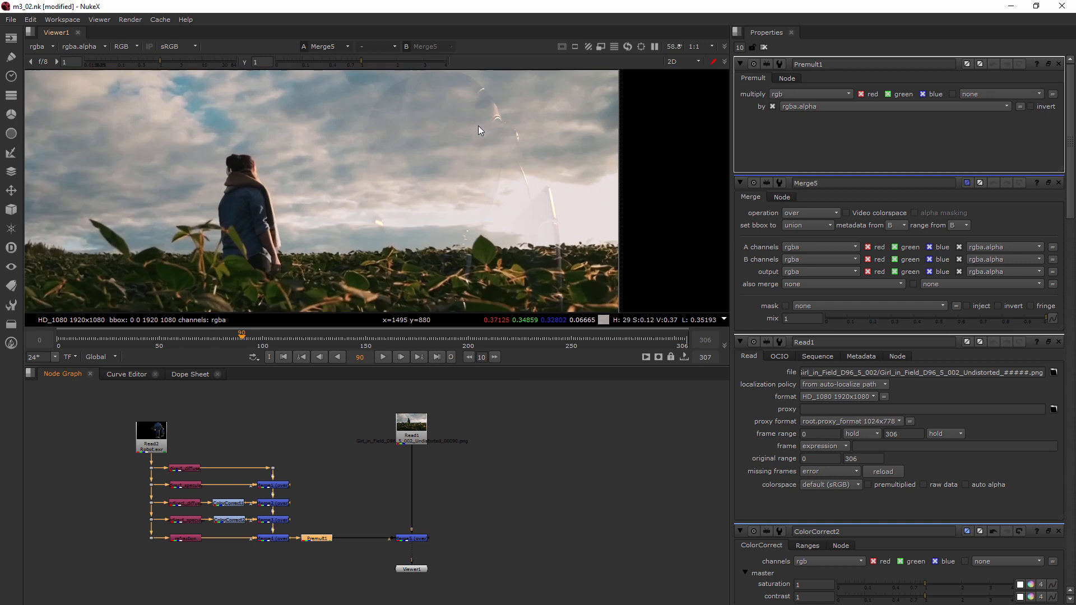
scroll(226, 522, up, 6)
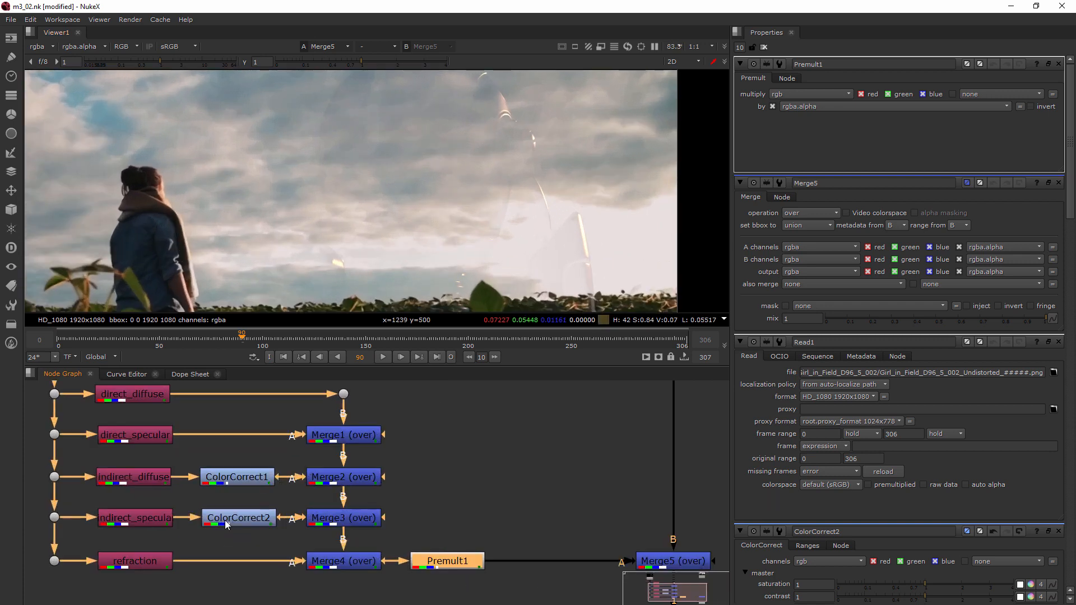
scroll(227, 523, down, 6)
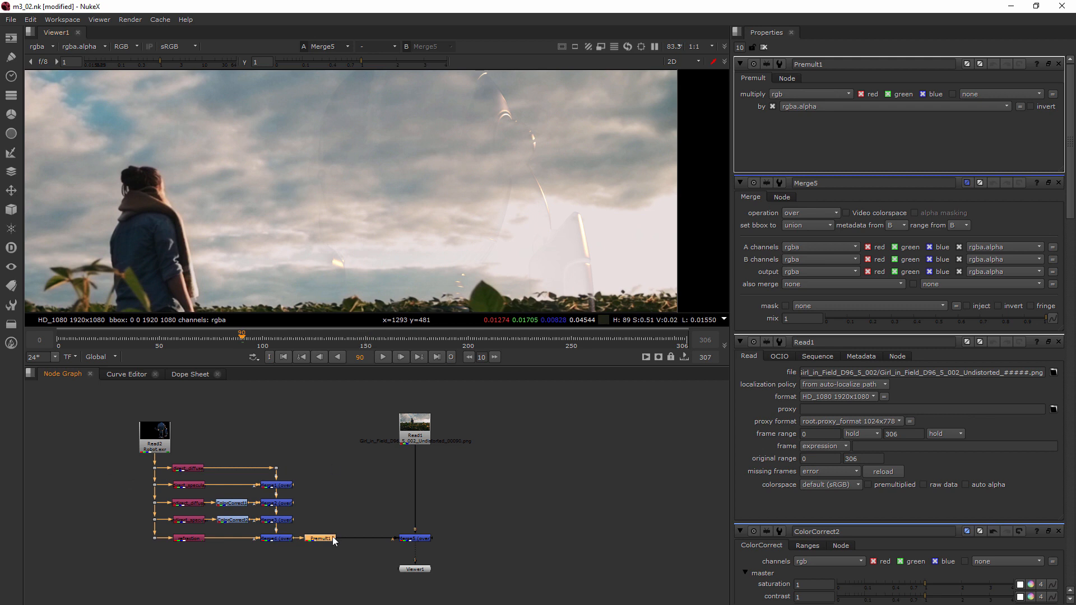
key(Delete)
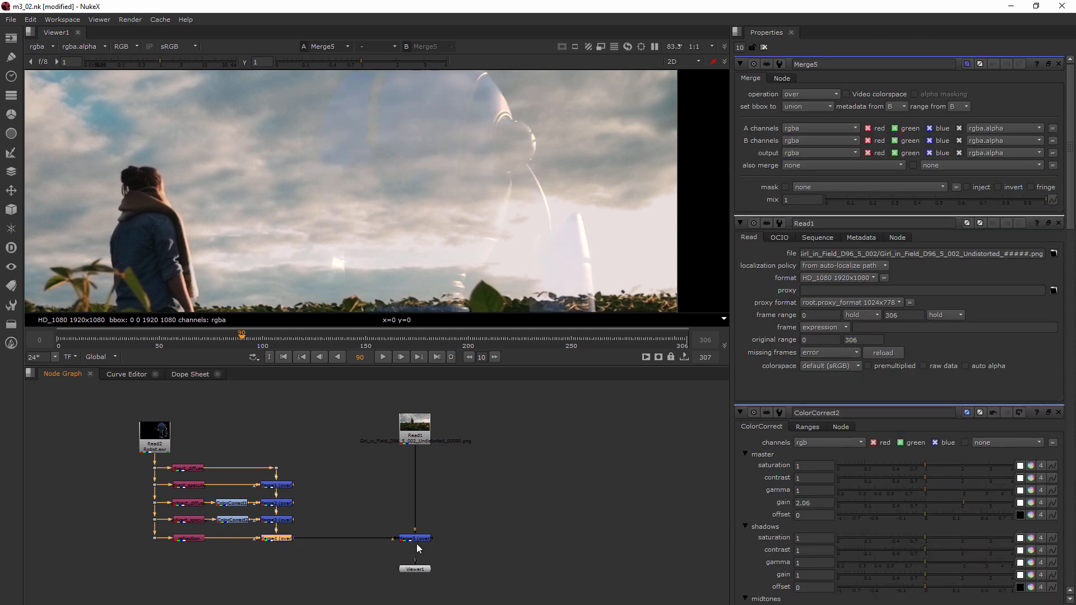
Connect the viewer to Merge4 and compare the robot's alpha channel with its RGB image.
drag(413, 570, 358, 586)
drag(406, 546, 279, 539)
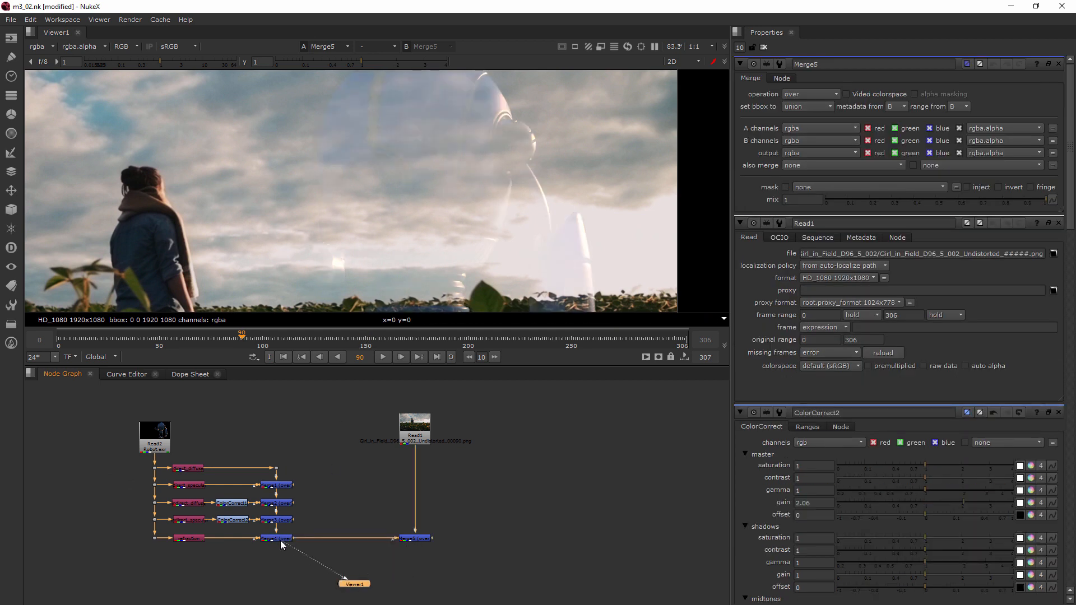
scroll(368, 194, down, 5)
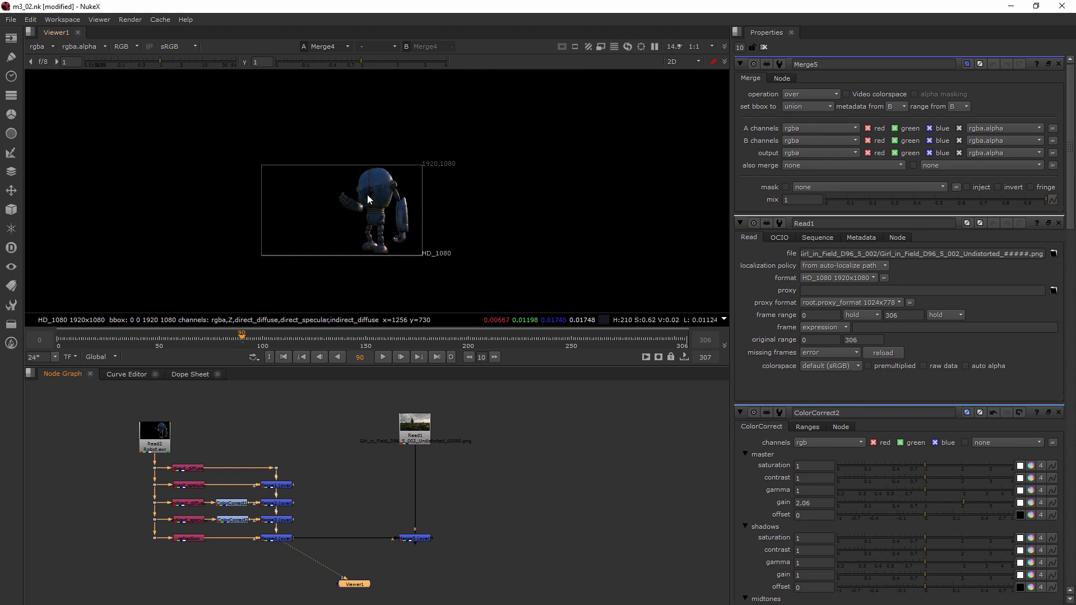
key(a)
scroll(376, 204, up, 4)
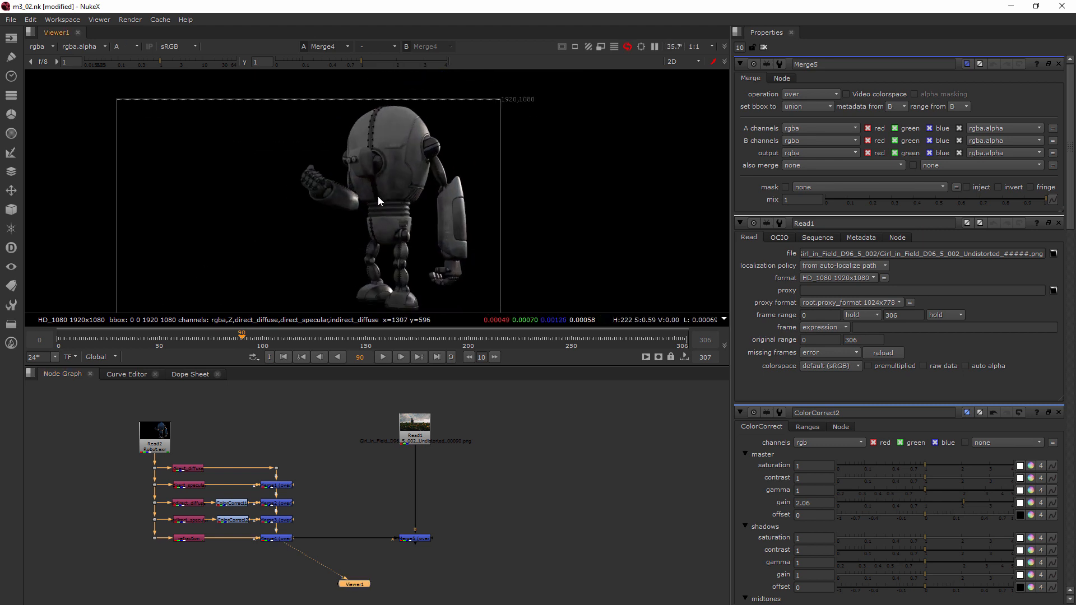
key(a)
key(a)
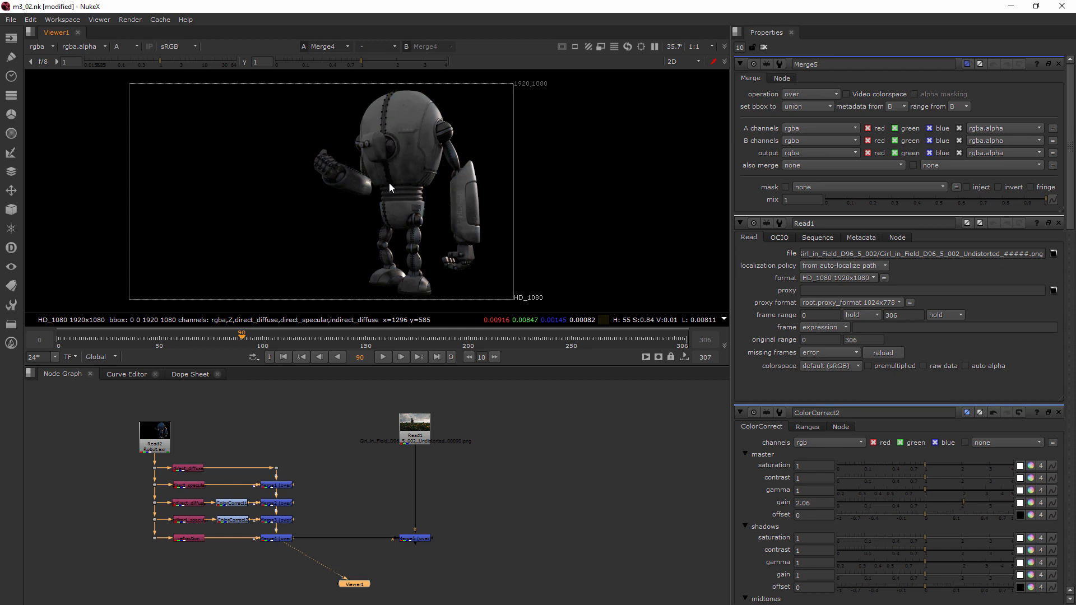
key(a)
key(a)
key(a)
key(a)
key(a)
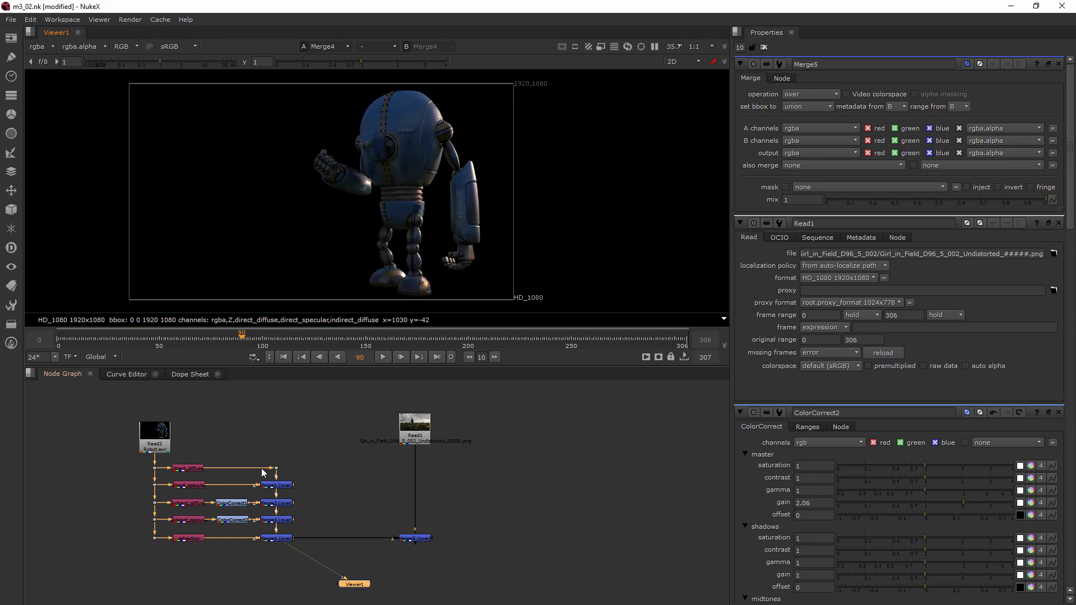
click(275, 563)
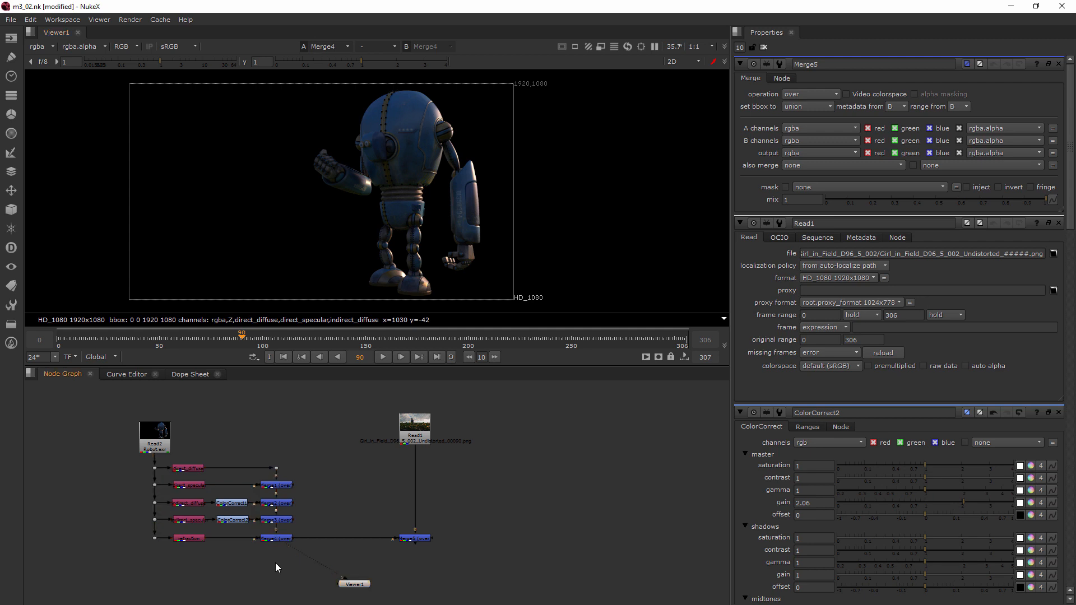
key(Tab)
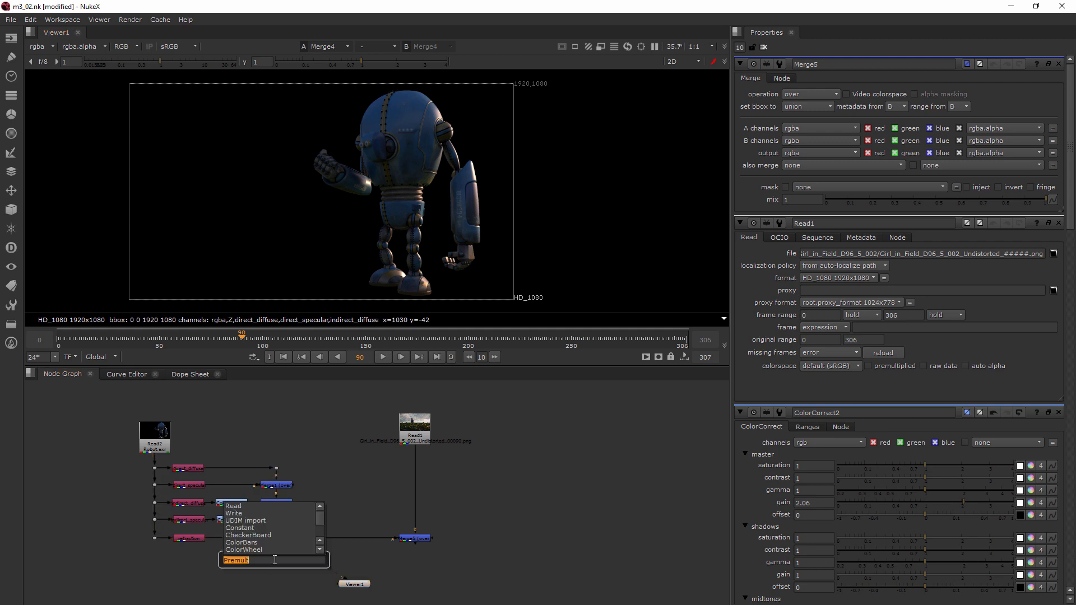
text(shf)
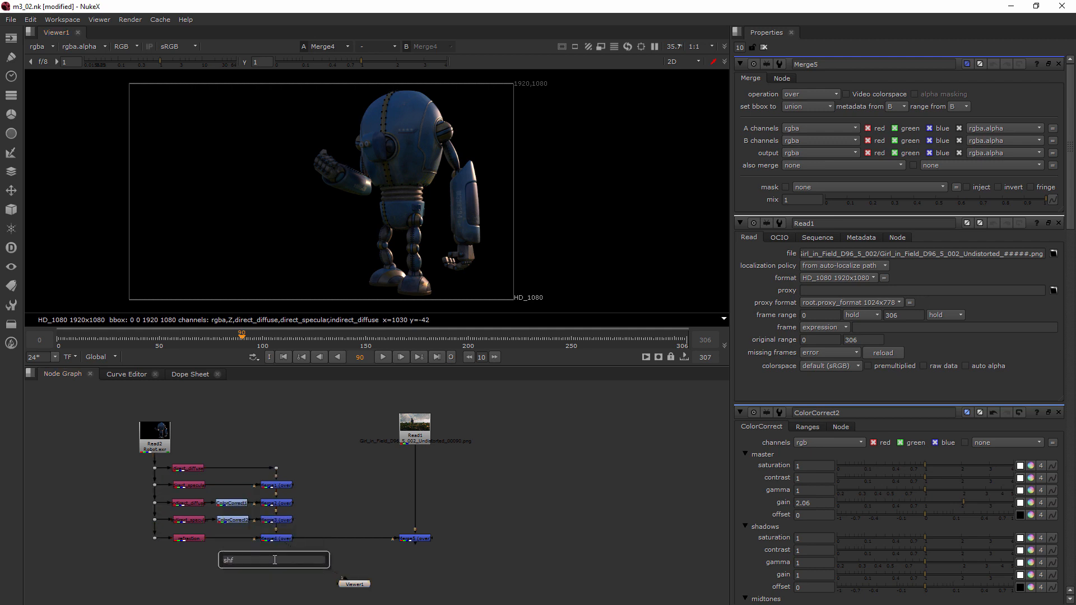
click(236, 569)
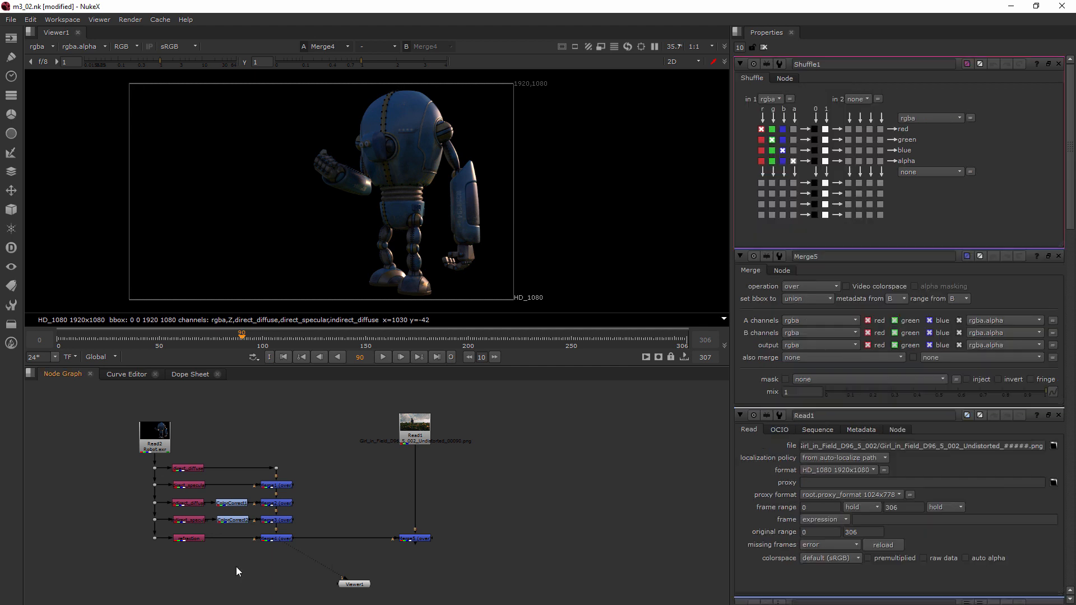
key(Delete)
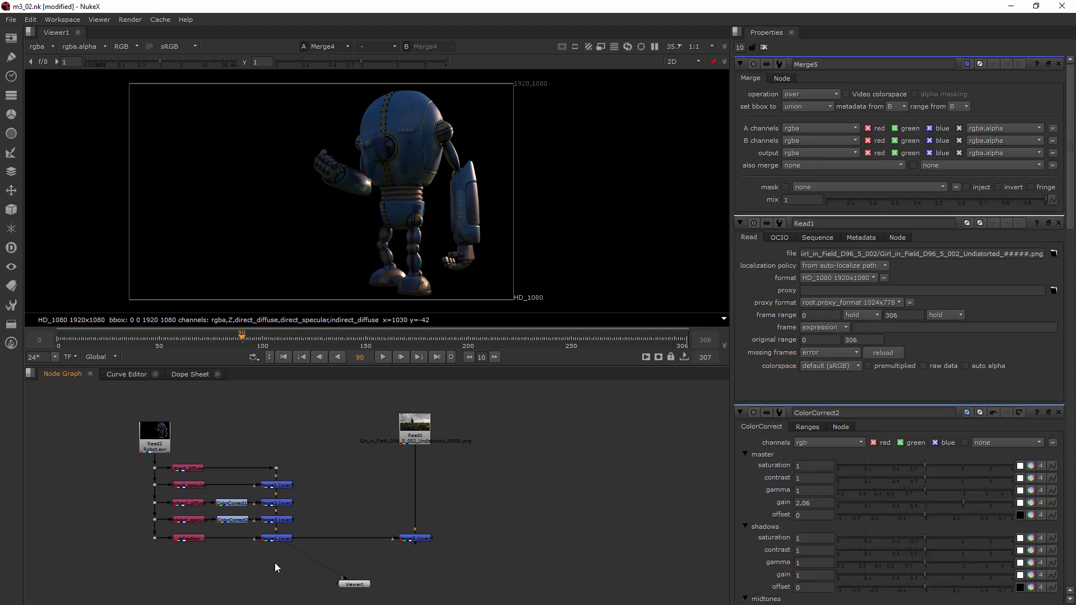
Add a ShuffleCopy node below Merge4 and wire it between Merge4 and Merge5, with Merge4 feeding input 2.
key(Tab)
text(shuffl)
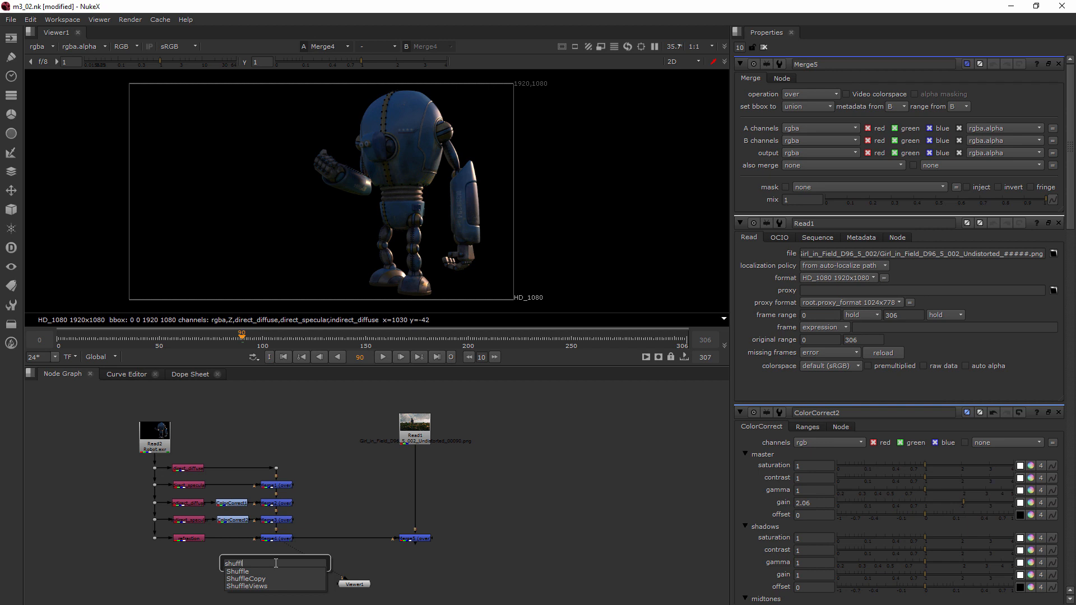
click(260, 579)
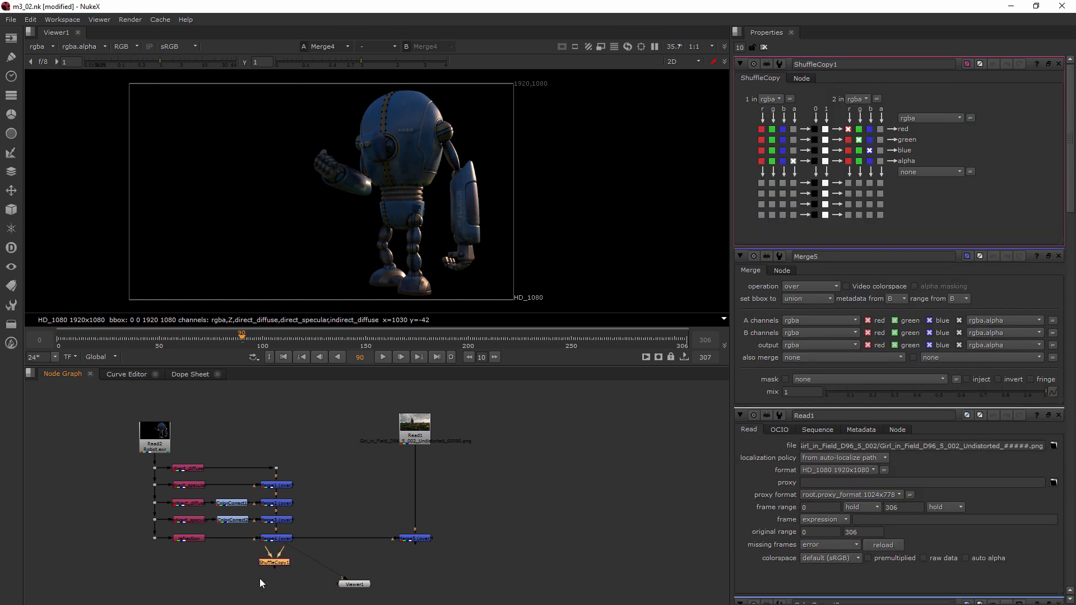
drag(277, 566, 325, 528)
drag(328, 527, 277, 540)
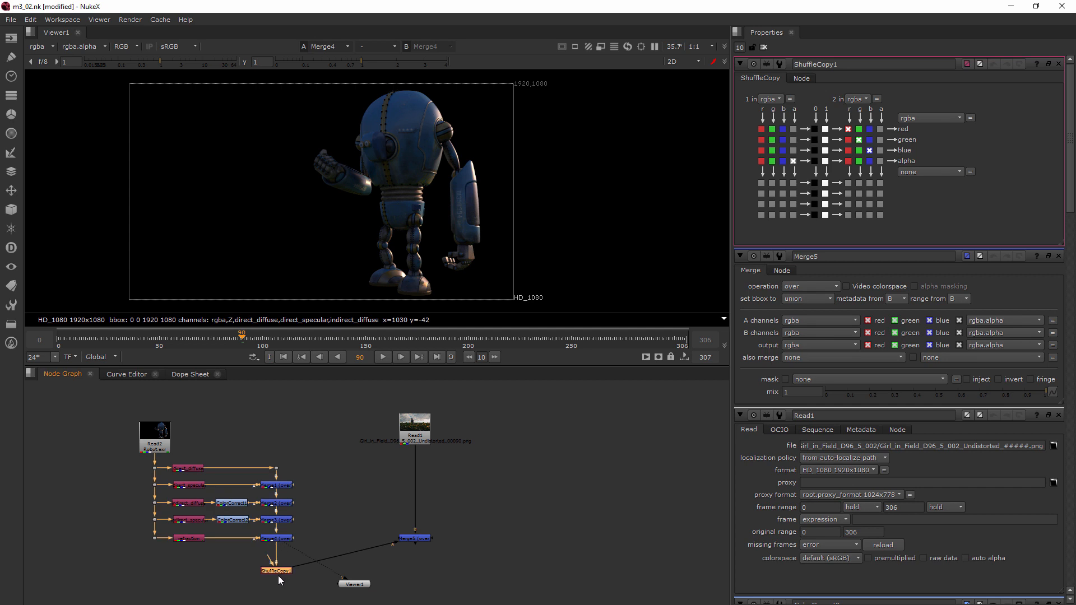
Add a Shuffle node below the refraction node and feed it from the Read2 robot branch through an elbow dot.
scroll(176, 563, up, 3)
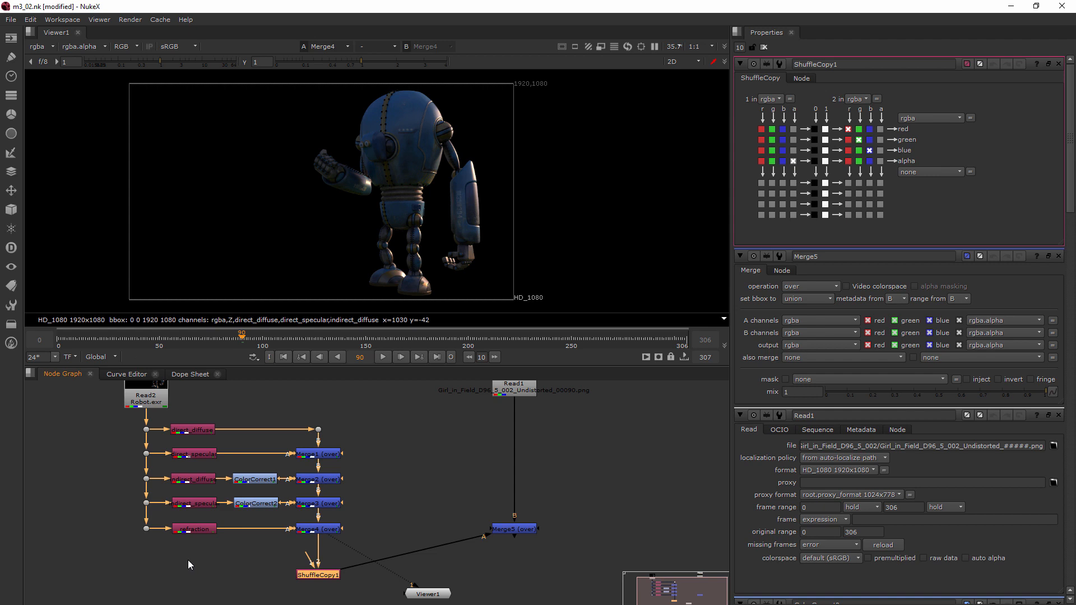
key(Tab)
text(shu)
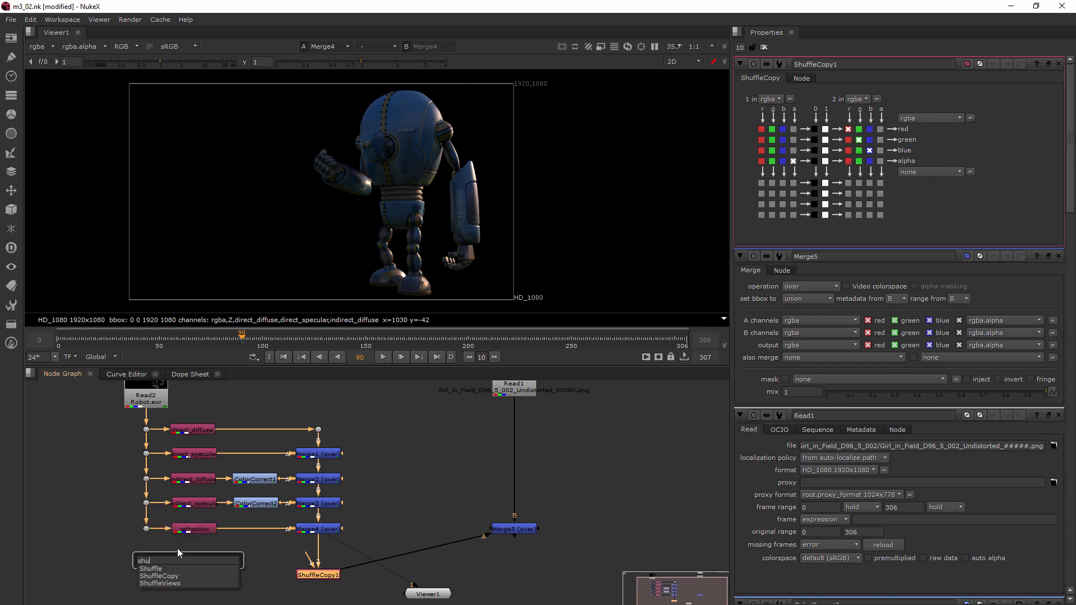
click(160, 568)
drag(317, 590, 146, 529)
drag(176, 564, 147, 546)
click(198, 557)
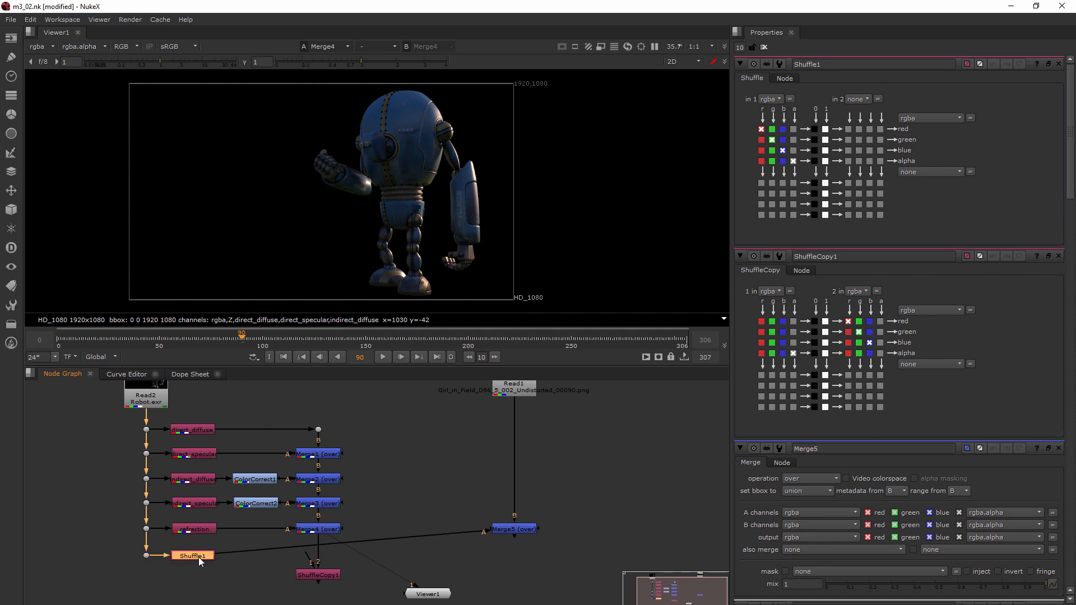
Set the new Shuffle node's first input layer to alpha and rename the node alpha.
click(776, 104)
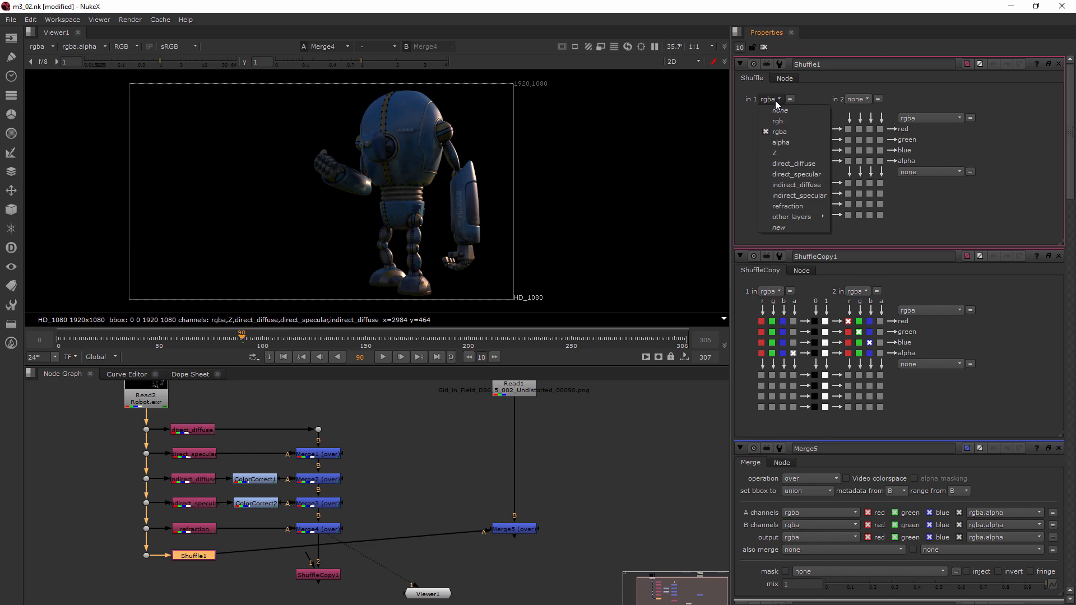
click(774, 143)
double_click(830, 64)
text(alpha)
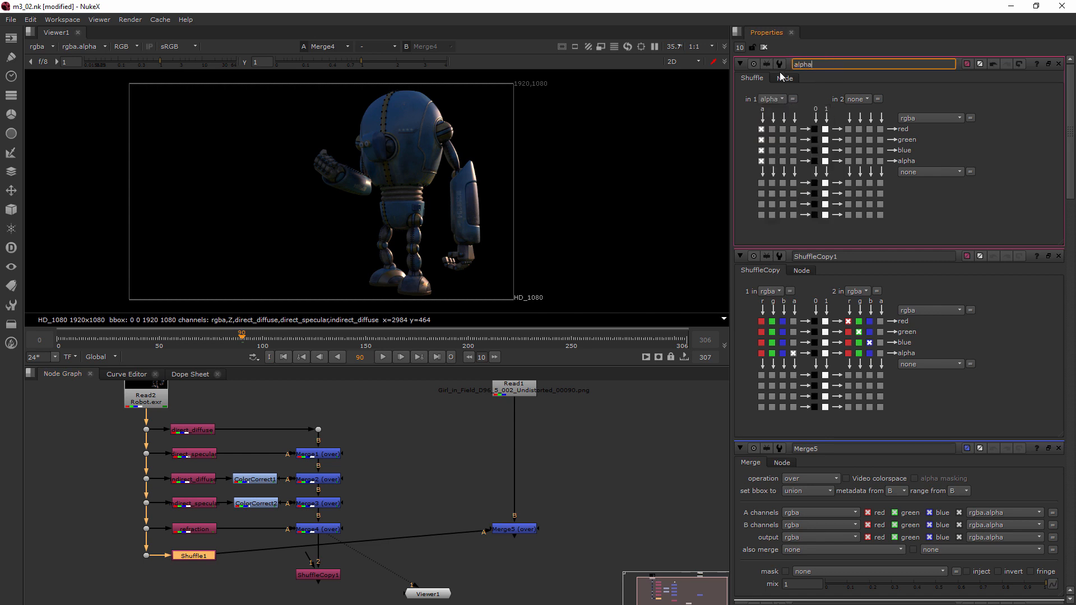
Feed the alpha node into ShuffleCopy1's input 1 instead of Merge5, and show only ShuffleCopy1's properties.
click(426, 459)
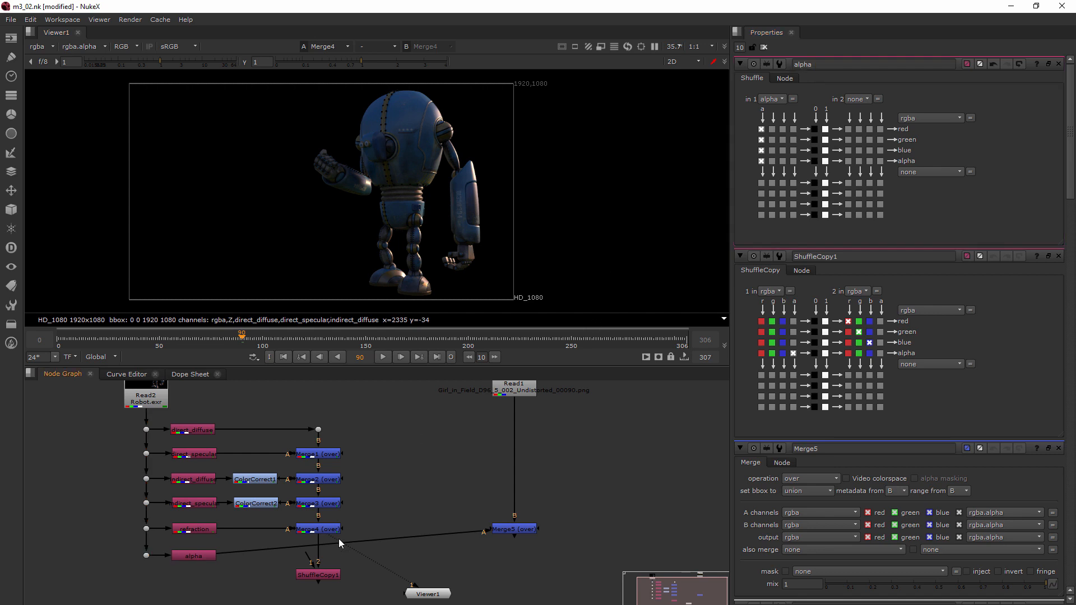
drag(397, 540, 392, 543)
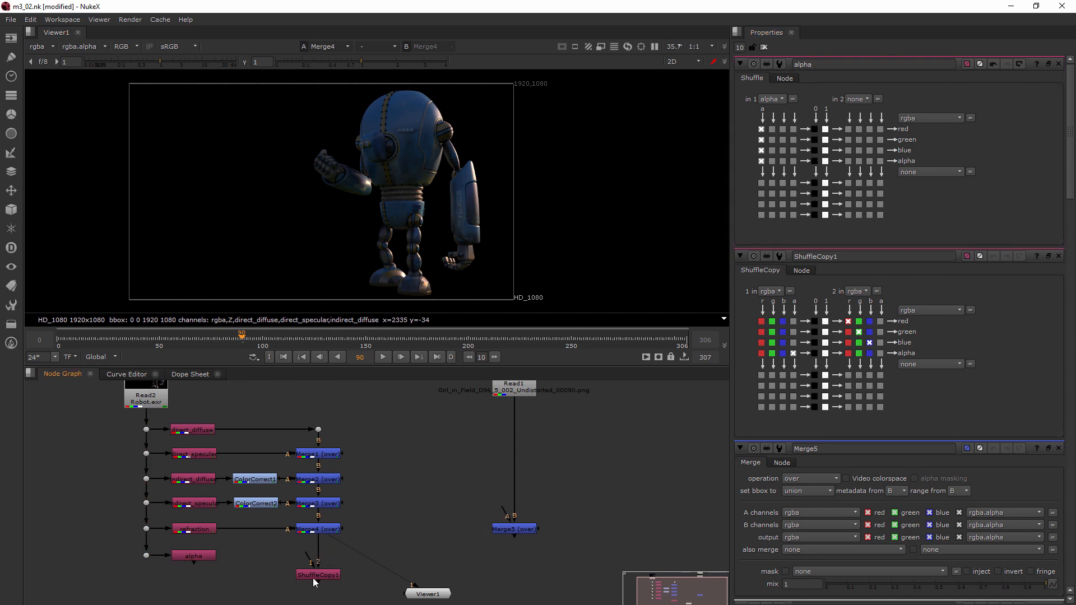
drag(314, 570, 202, 557)
drag(329, 567, 328, 560)
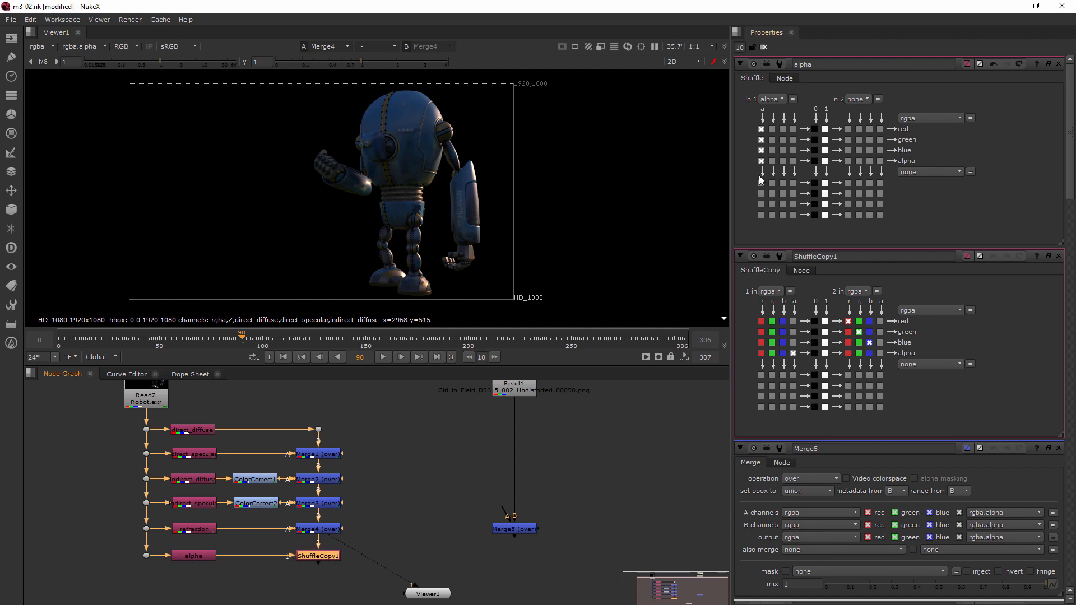
click(763, 47)
double_click(333, 557)
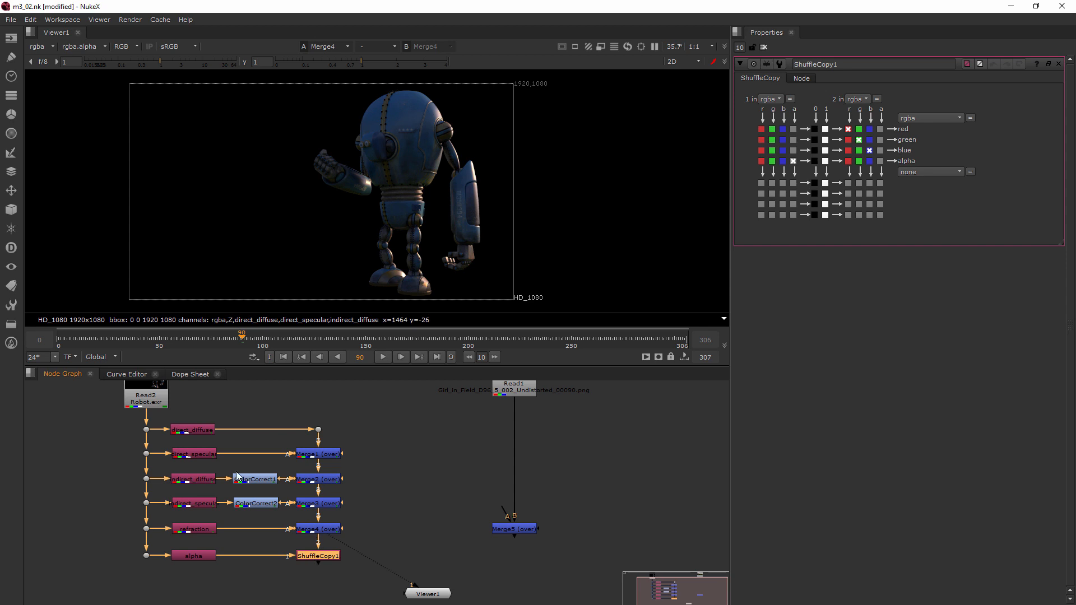
Connect Merge5's A input to ShuffleCopy1 and view Merge5's output, with the viewer node placed beneath it.
drag(517, 531, 307, 556)
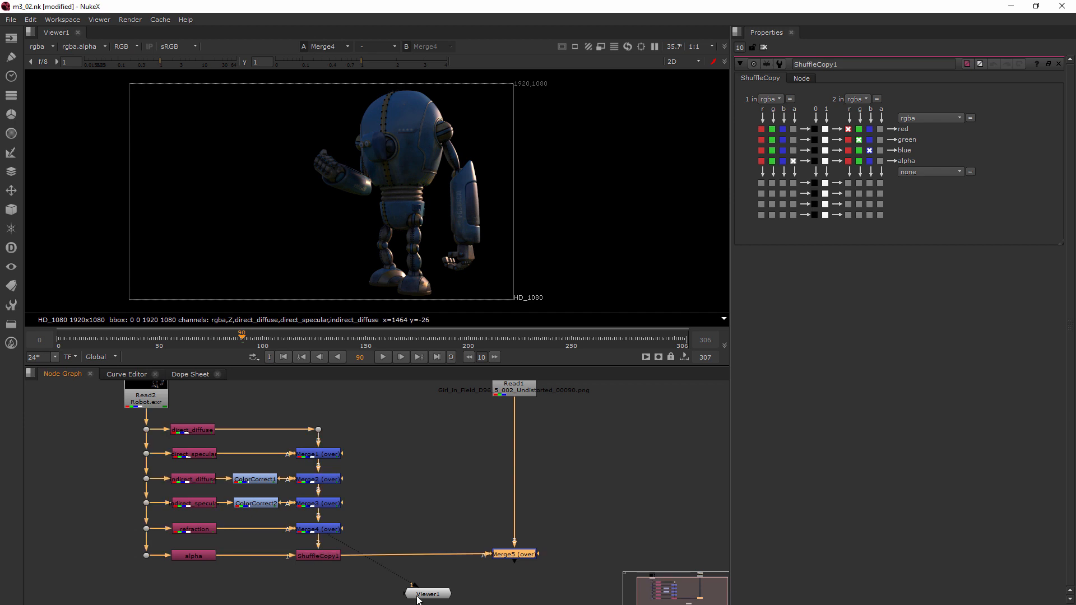
drag(339, 539, 513, 557)
drag(431, 598, 513, 591)
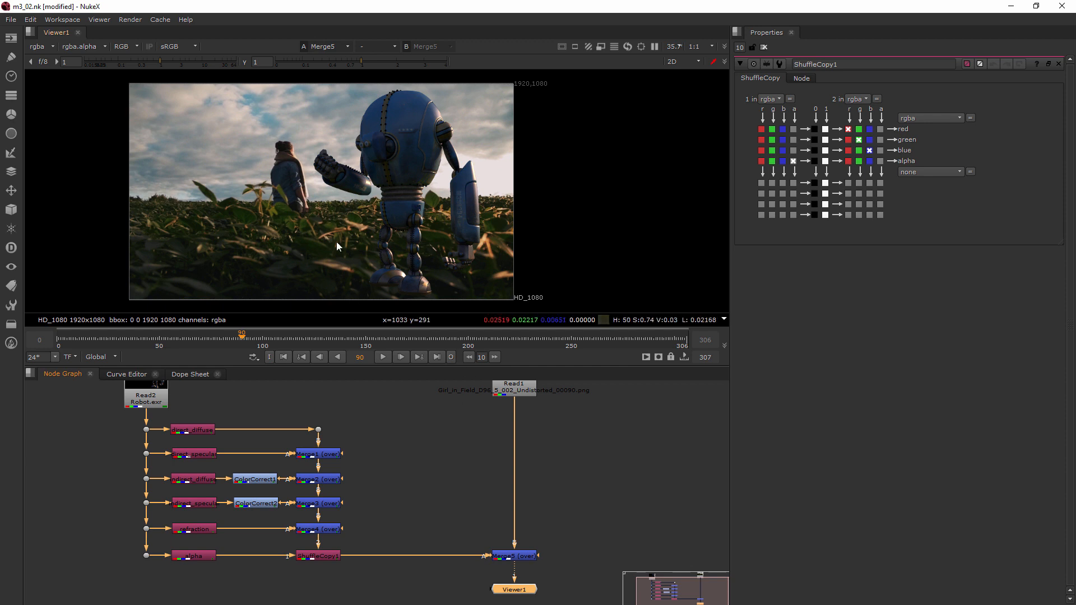
Add a Roto node beside Read1 and connect its bg input to Read1.
middle_drag(559, 425, 418, 476)
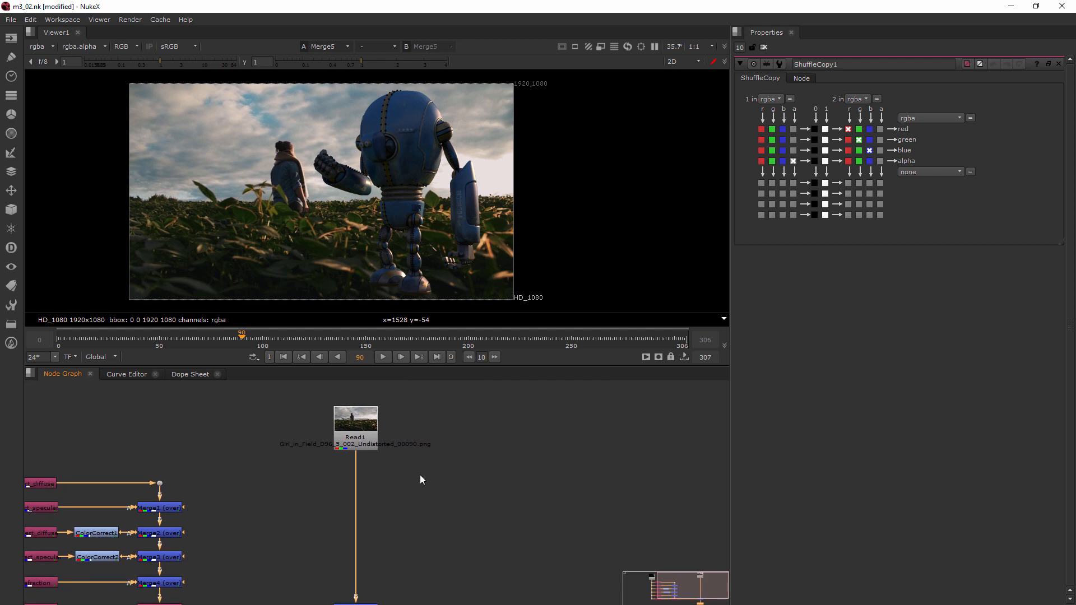
key(Tab)
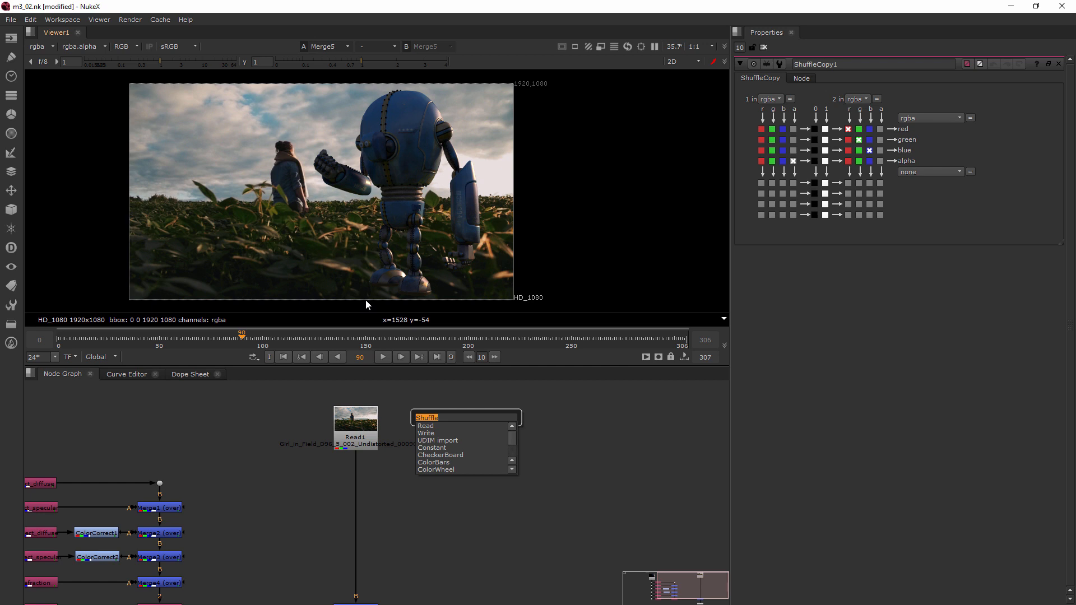
text(roto)
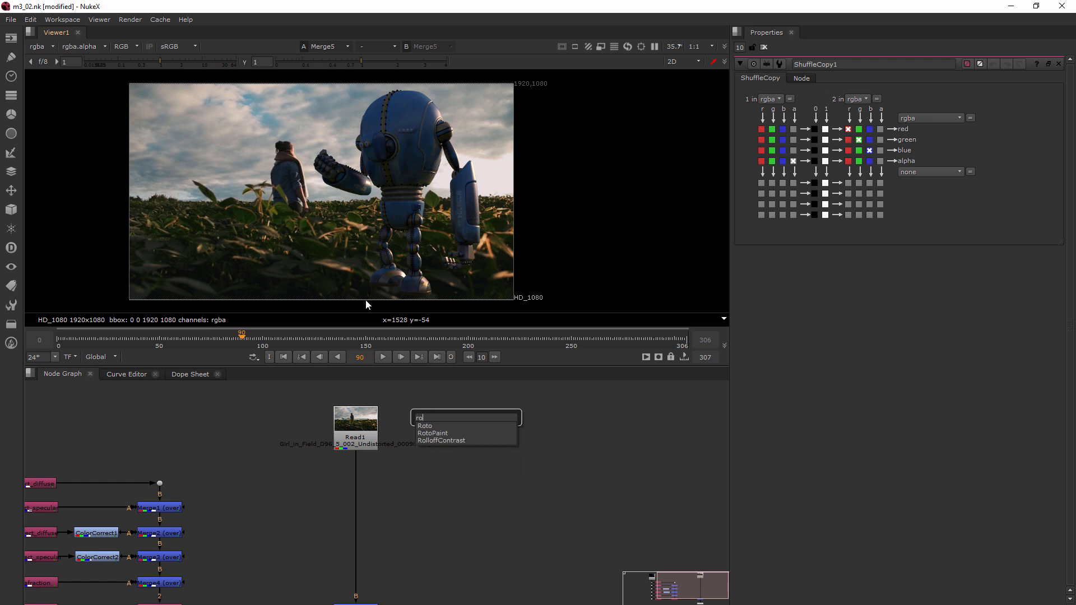
click(429, 425)
drag(467, 409, 354, 420)
drag(485, 442, 488, 446)
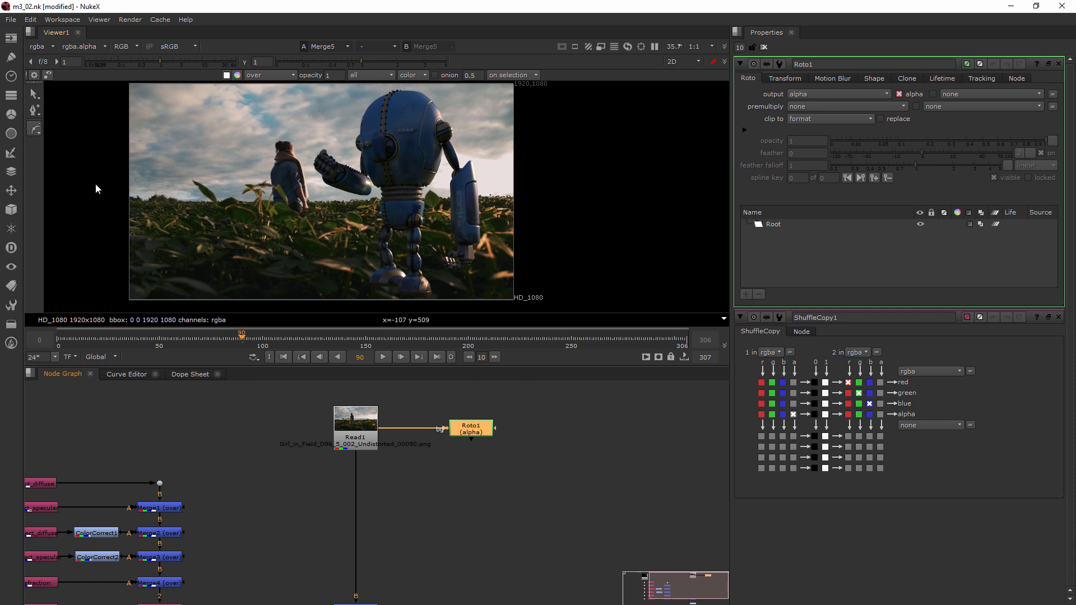
Activate the Bezier shape tool for the Roto1 node.
click(35, 130)
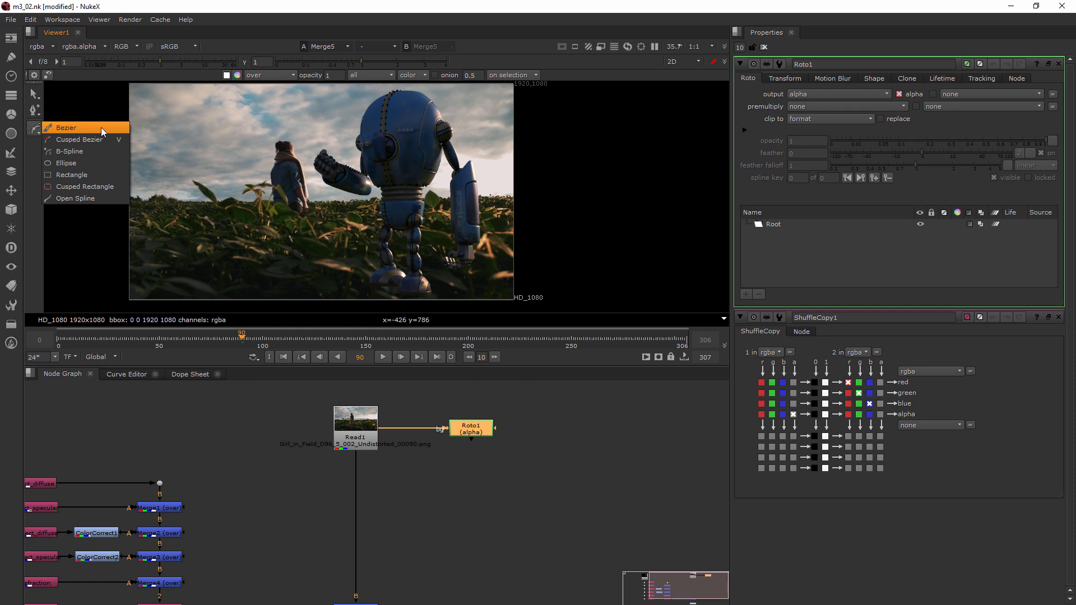
click(103, 129)
click(34, 129)
click(82, 128)
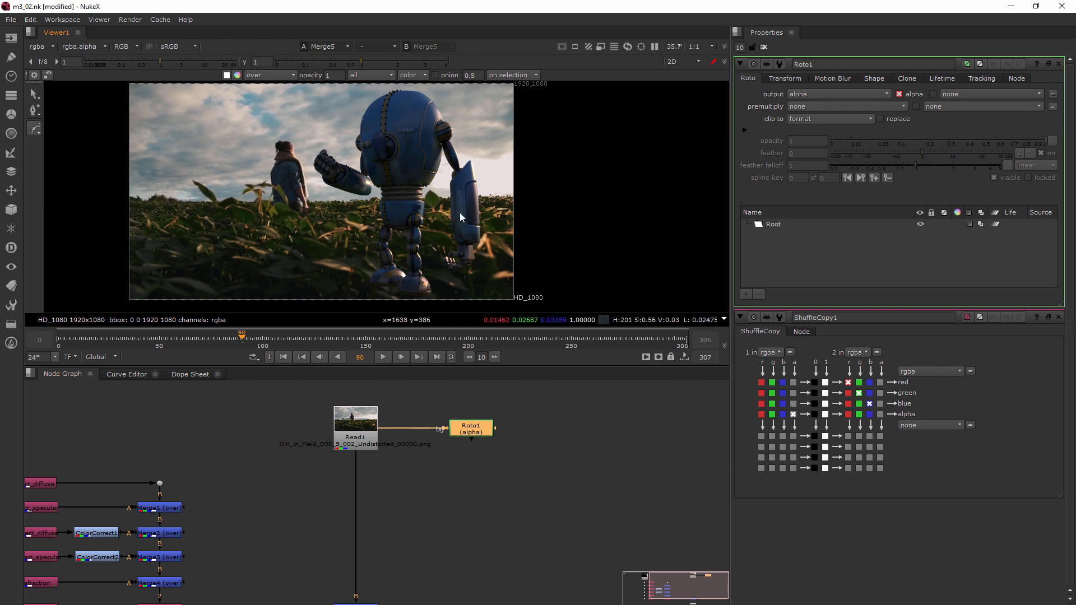
Connect the viewer to Roto1 and go to frame 306.
scroll(442, 489, down, 2)
middle_drag(443, 489, 348, 389)
drag(300, 530, 408, 515)
middle_drag(392, 459, 318, 550)
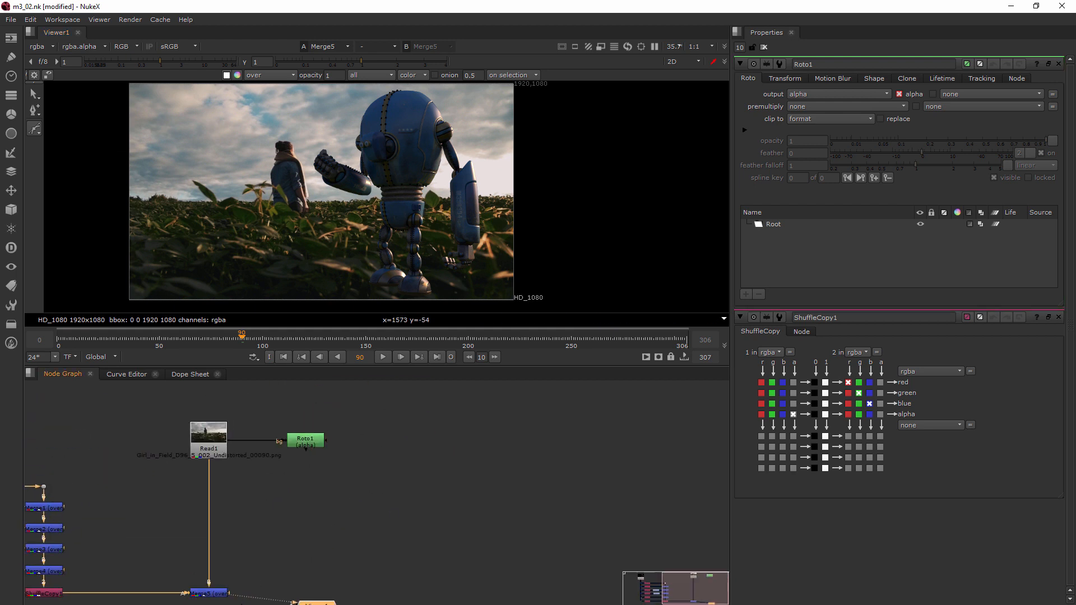
drag(242, 600, 305, 441)
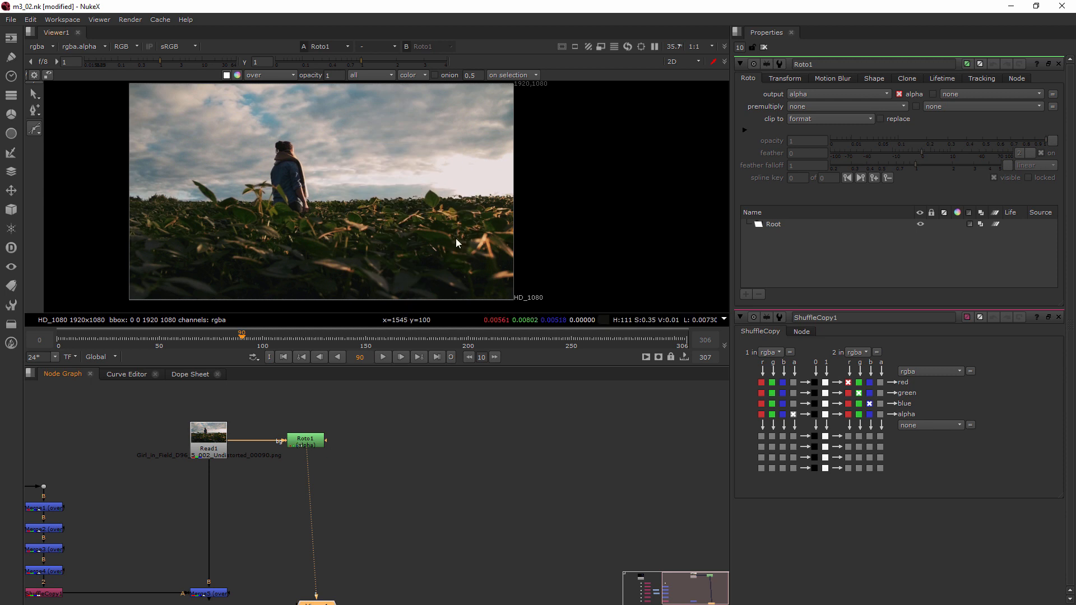
scroll(427, 206, up, 2)
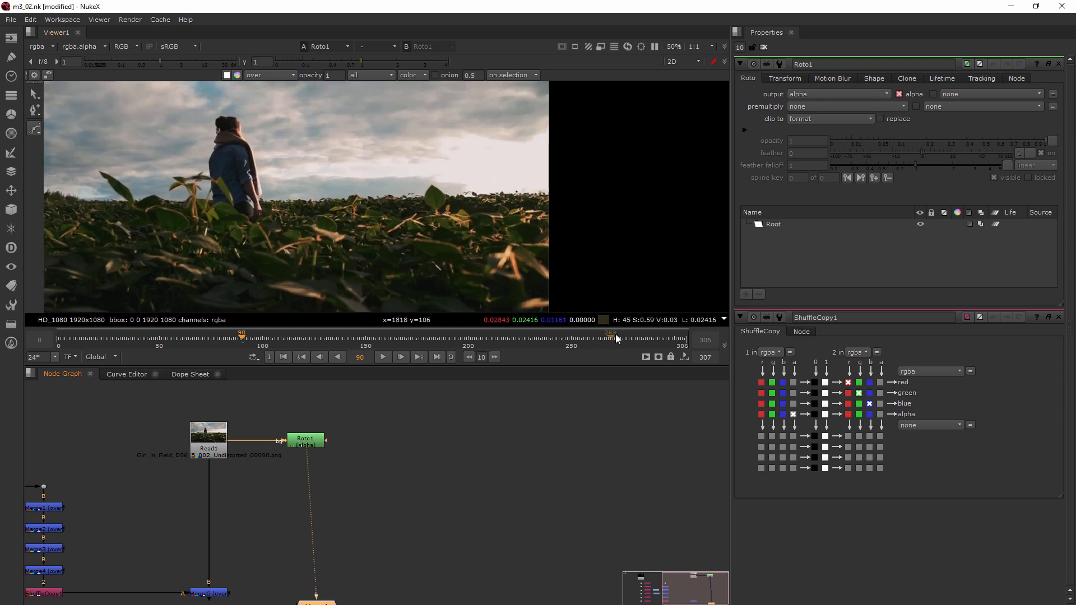
click(685, 339)
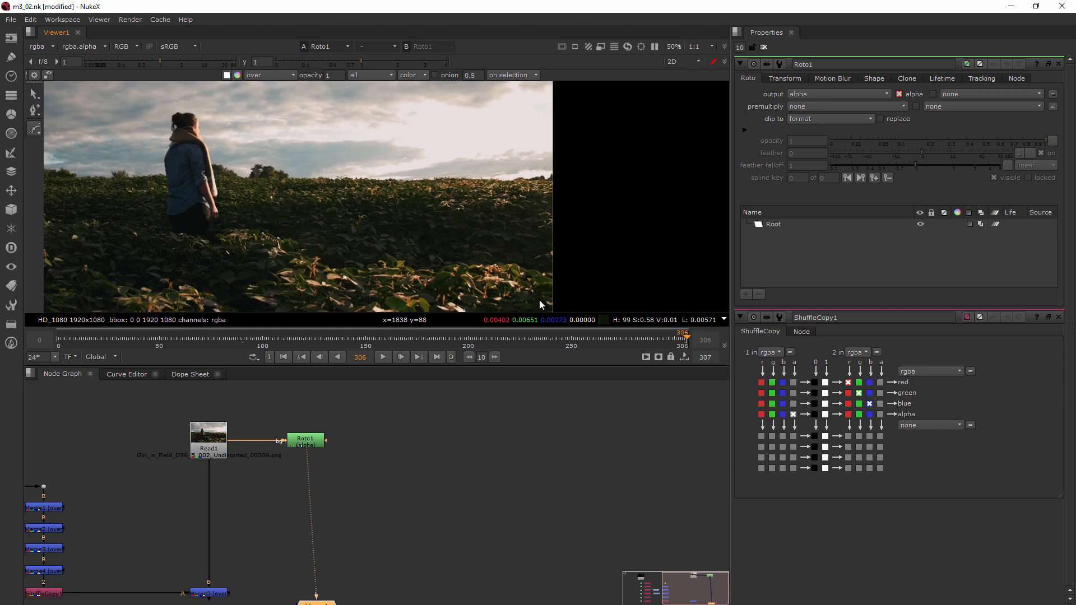
Start a Bezier shape at the plate's right edge, tracing the top contour of the first foreground leaves.
scroll(550, 286, up, 6)
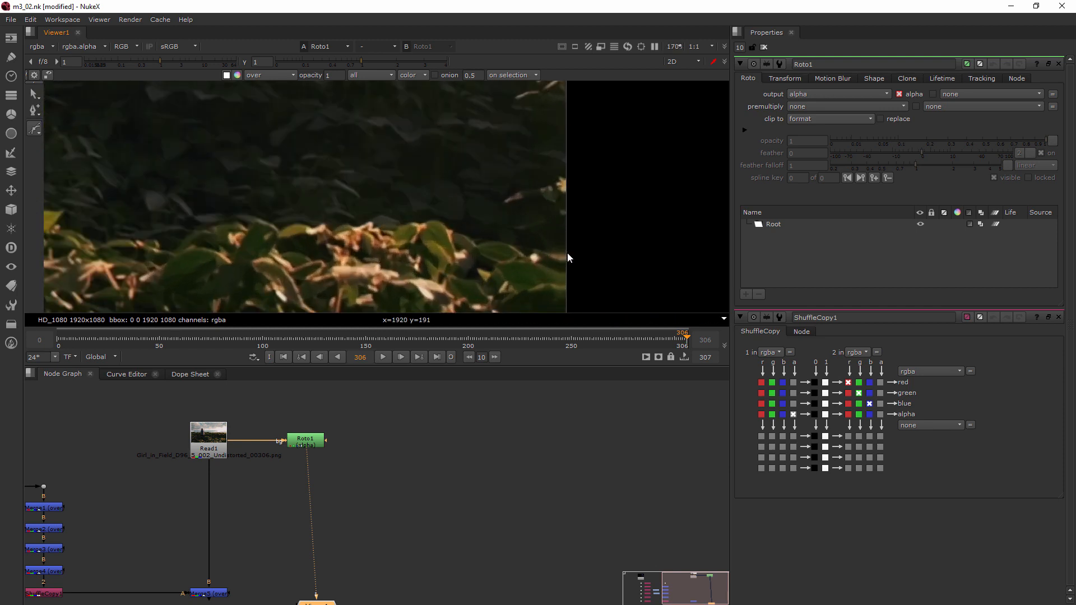
click(565, 247)
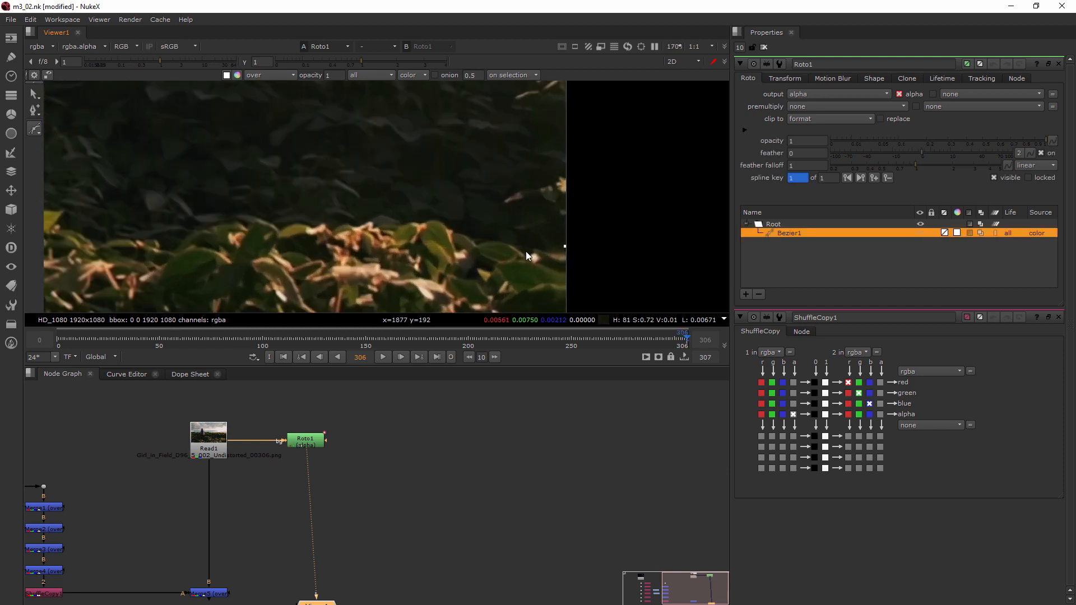
drag(515, 246, 471, 254)
drag(469, 250, 473, 240)
click(451, 233)
click(445, 230)
scroll(447, 230, up, 2)
scroll(449, 238, up, 3)
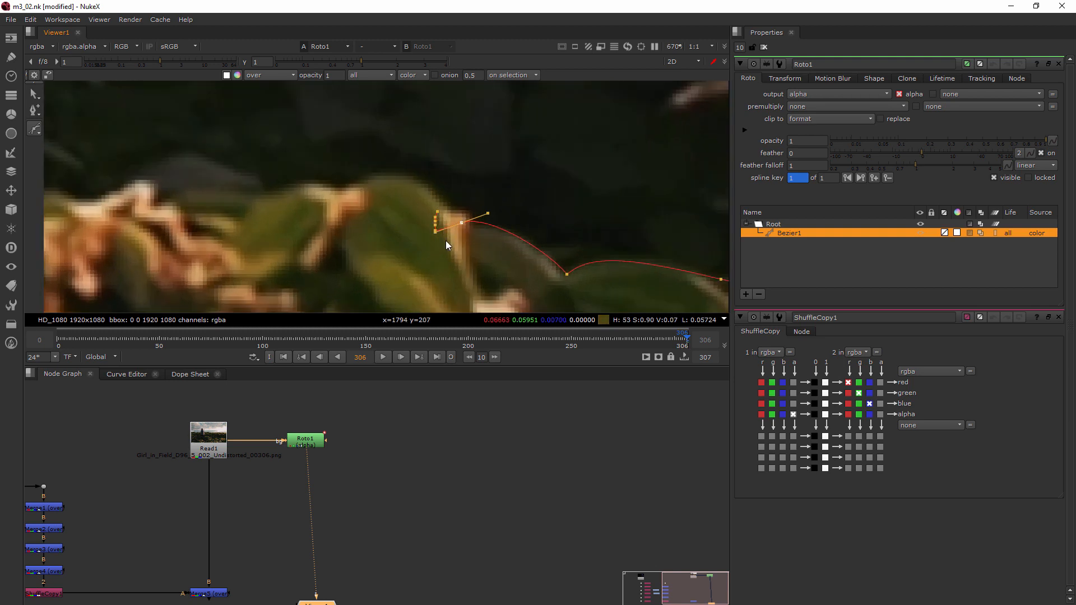
Redo the last misplaced point and continue the Bezier over the rounded green leaf to the next orange leaf tip.
key(ctrl+z)
click(470, 225)
drag(469, 226, 428, 236)
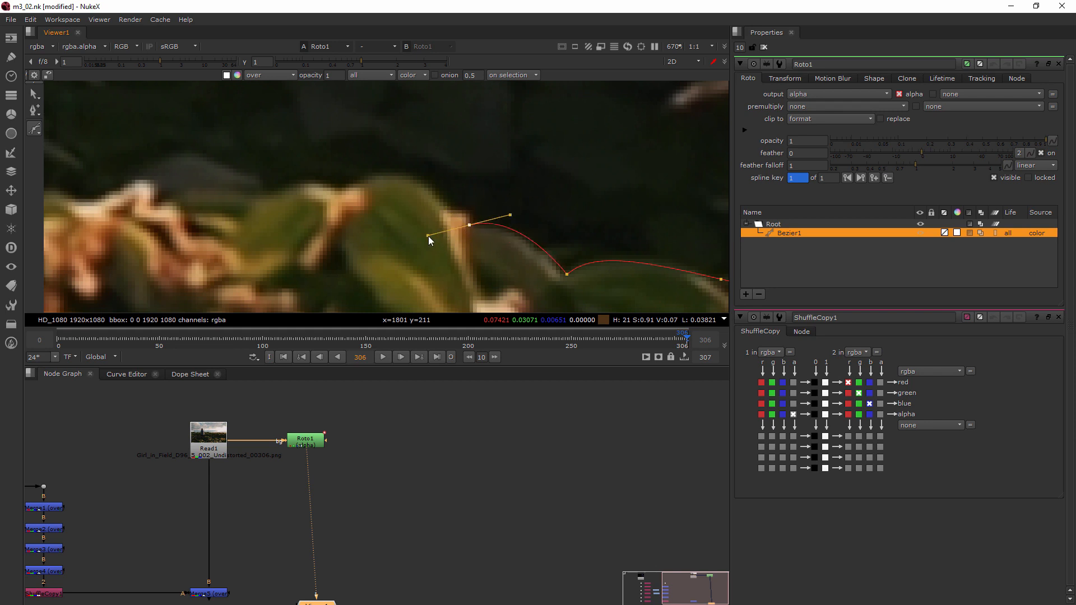
click(449, 211)
click(336, 192)
drag(292, 226, 268, 240)
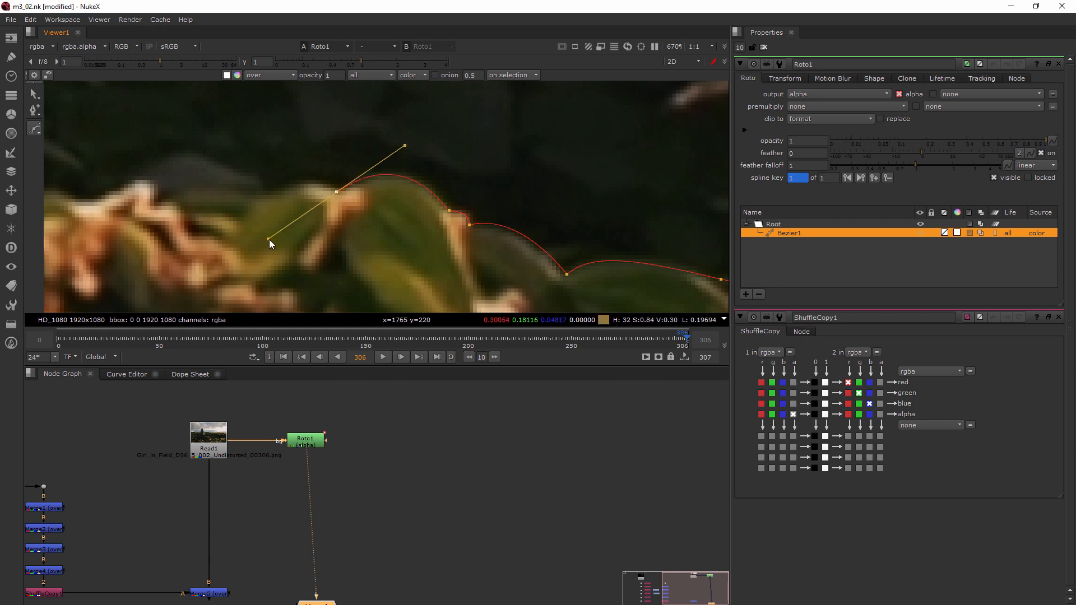
key(Delete)
drag(338, 190, 270, 228)
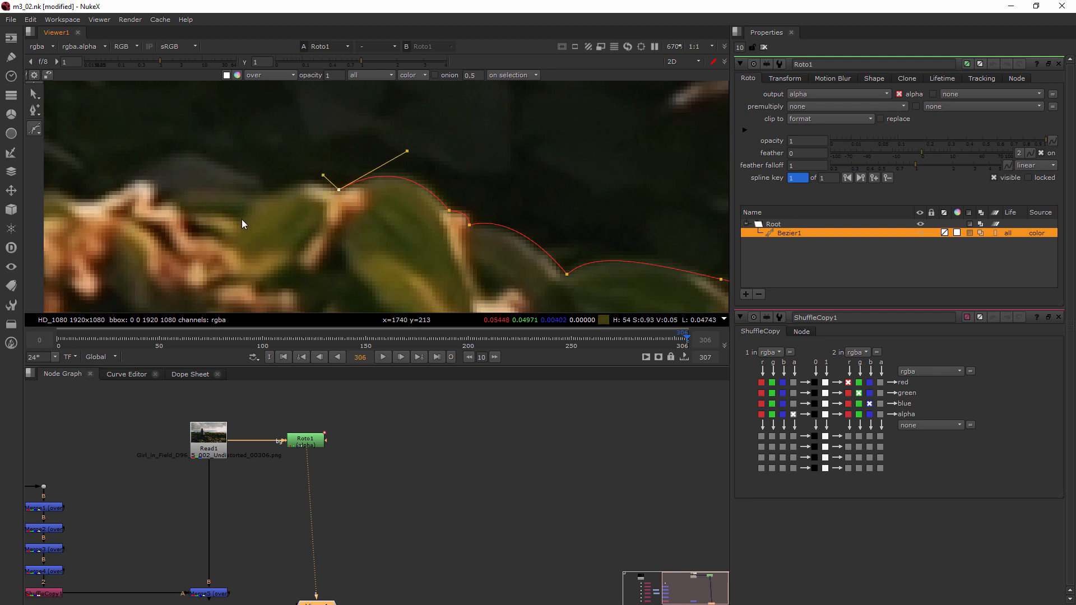
Extend the Bezier leftward over the next leaf and along the orange curled leaves, following their upper edge.
scroll(243, 217, down, 2)
middle_drag(246, 214, 374, 244)
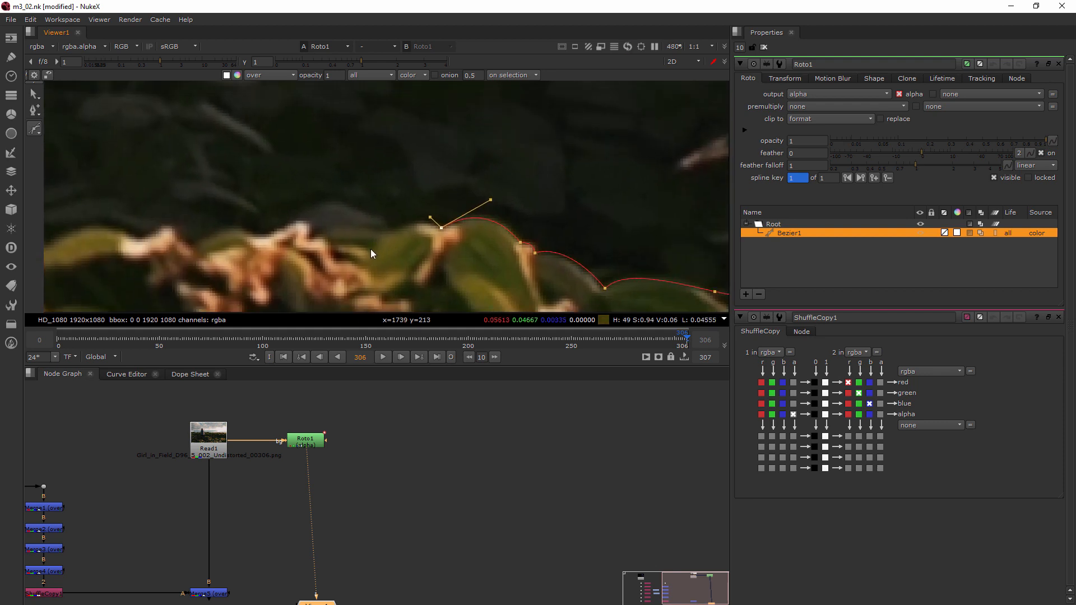
drag(371, 247, 349, 275)
click(334, 247)
click(314, 240)
click(289, 224)
click(250, 232)
click(212, 238)
click(192, 248)
drag(172, 261, 166, 271)
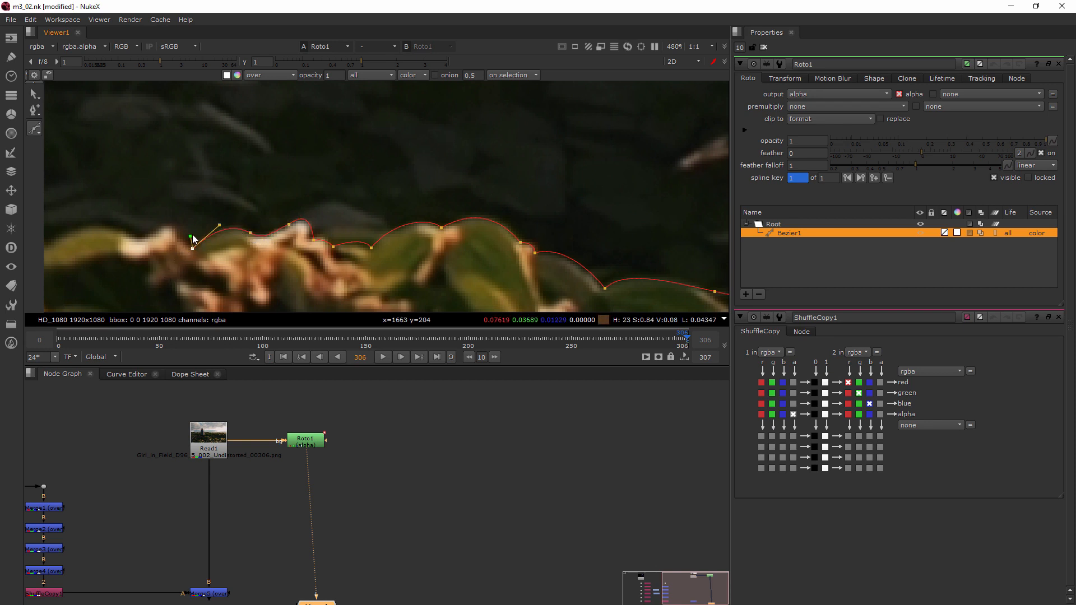
Carry the Bezier over the pale curled leaf and along the yellow-green leaf, undoing the misplaced point.
middle_drag(192, 237, 385, 233)
drag(365, 229, 366, 217)
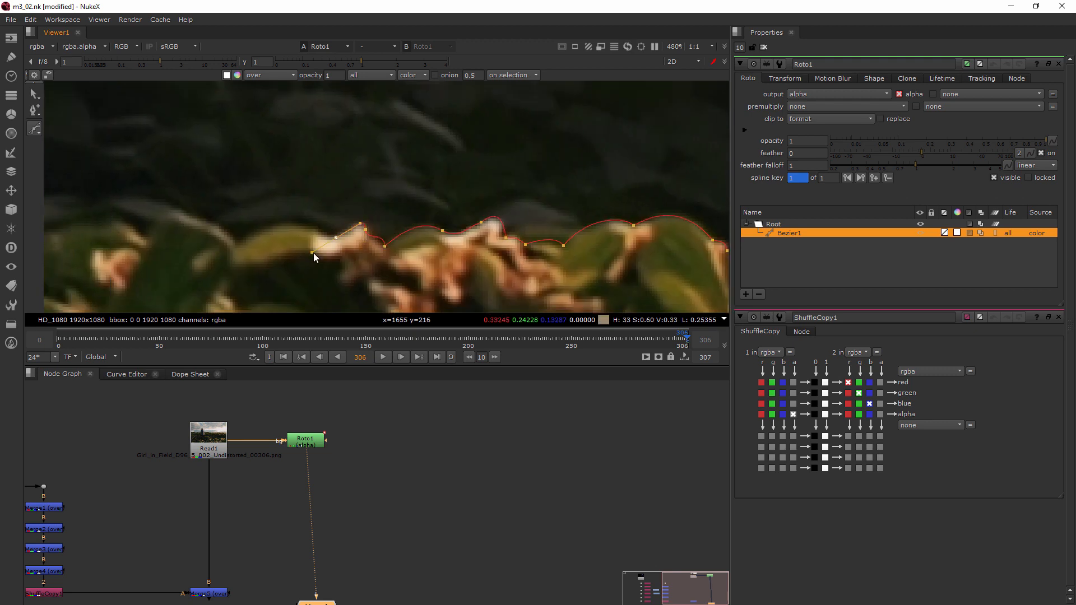
drag(239, 247, 180, 293)
key(ctrl+z)
drag(274, 229, 206, 217)
drag(240, 250, 237, 252)
Trace the Bezier over the tall dark leaf and down the broad leaf beside it, replacing the misplaced point.
scroll(217, 214, down, 2)
middle_drag(217, 215, 449, 211)
scroll(414, 244, down, 4)
scroll(401, 253, up, 5)
drag(413, 204, 403, 231)
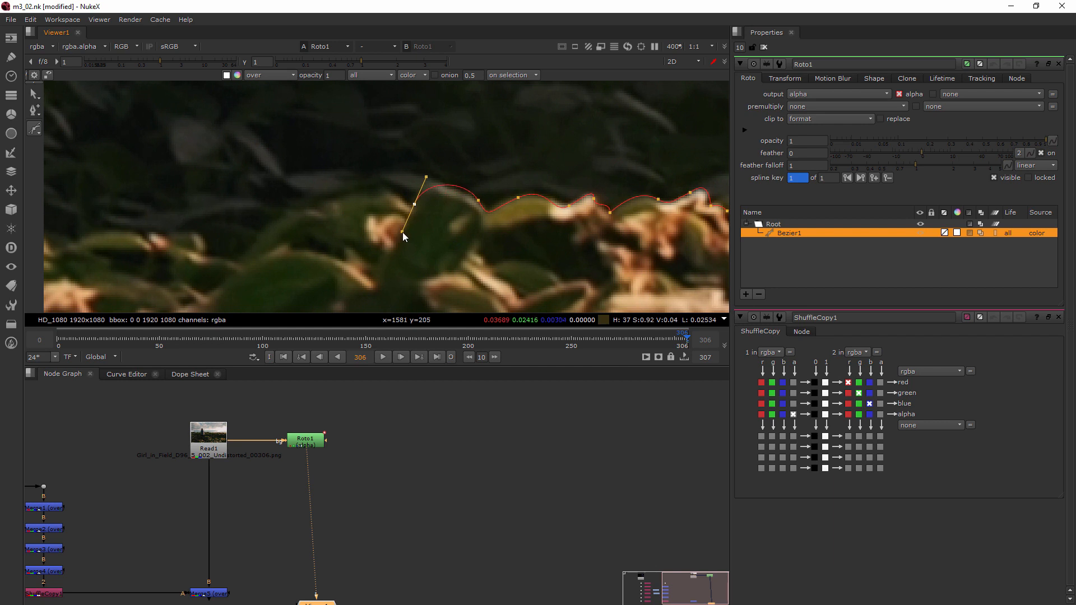
drag(364, 194, 416, 178)
key(ctrl+z)
click(392, 192)
click(414, 203)
drag(342, 201, 311, 208)
drag(240, 261, 213, 304)
Outline the dip beyond the broad leaf and the small curled leaf next to it, redoing the misplaced point.
middle_drag(213, 304, 346, 236)
ctrl+drag(345, 236, 355, 180)
click(338, 190)
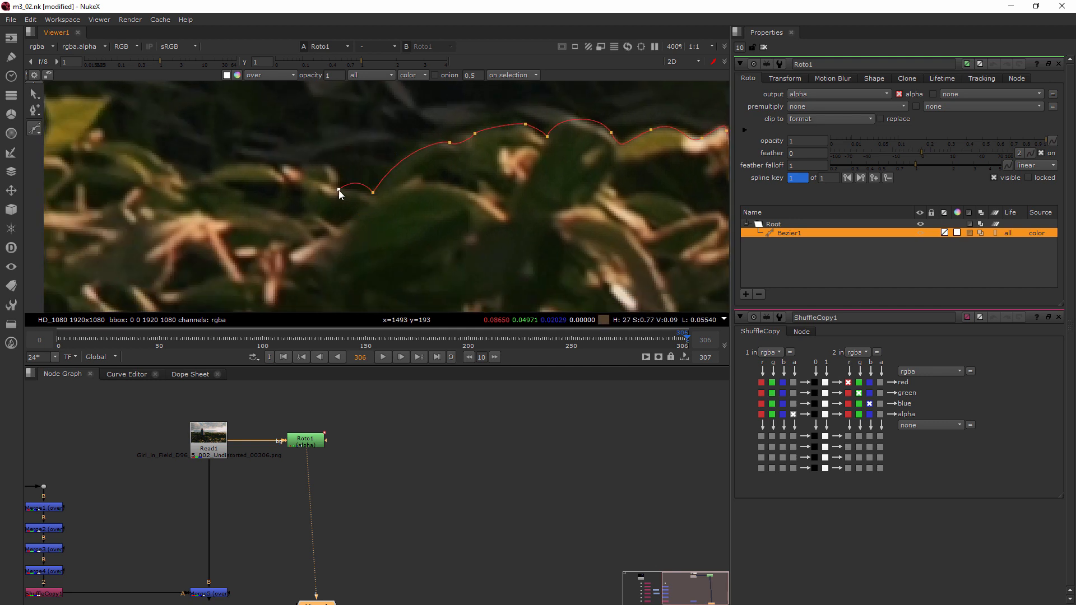
key(ctrl+z)
click(372, 193)
drag(357, 174, 366, 190)
drag(377, 142, 383, 163)
click(335, 181)
click(312, 166)
Continue the Bezier around the small pinkish leaf tip and onto the leaf left of it.
scroll(297, 164, up, 5)
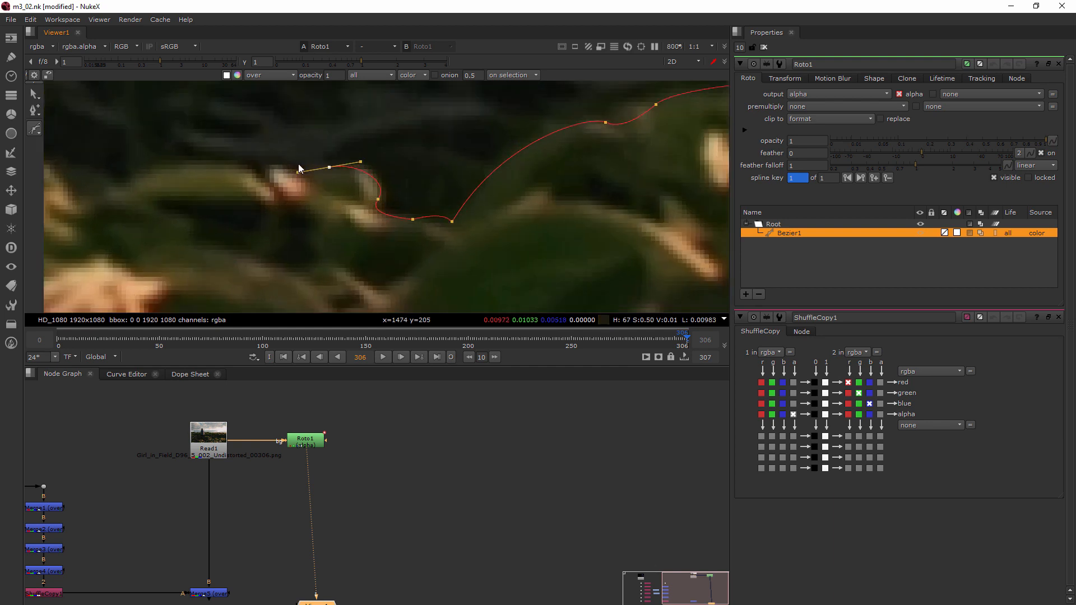
drag(314, 181, 318, 191)
drag(274, 162, 260, 165)
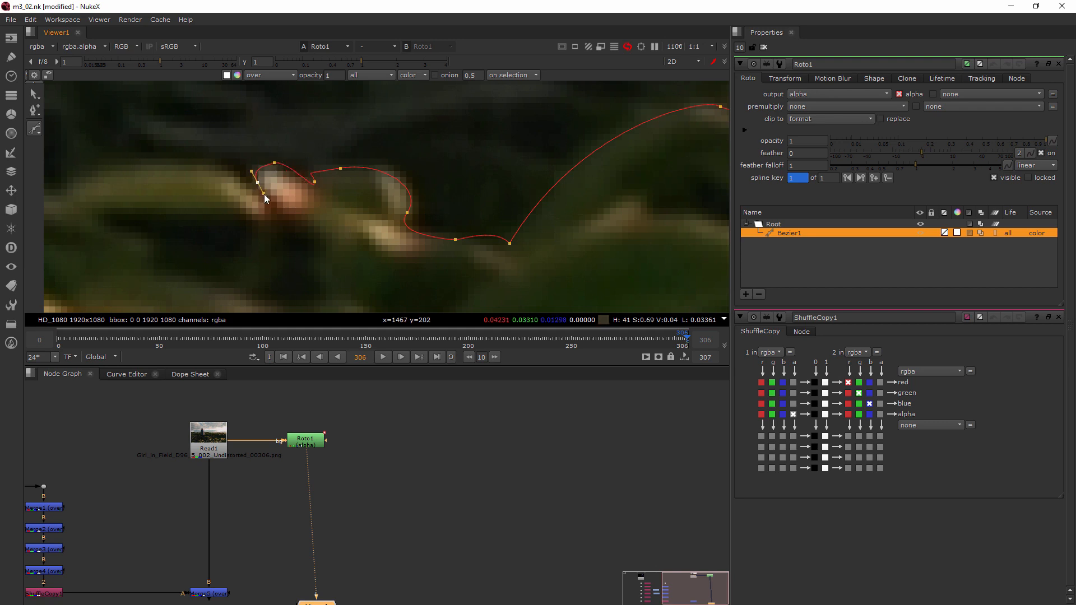
drag(217, 164, 196, 156)
middle_drag(197, 156, 484, 174)
drag(348, 210, 305, 197)
Close the Bezier with two lower corner points in the foliage, joining it back to the start at the plate's right edge.
scroll(346, 194, down, 2)
scroll(345, 193, down, 15)
middle_drag(424, 209, 467, 236)
scroll(476, 242, up, 3)
click(428, 245)
click(598, 245)
click(616, 200)
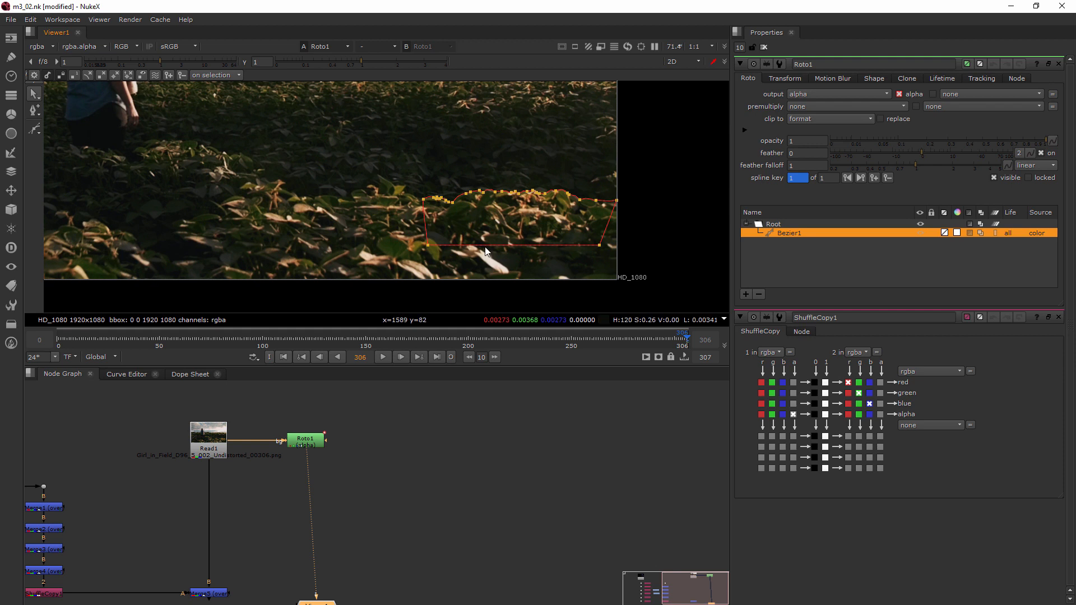
Deselect the closed Bezier shape and check its outline against the foreground plants.
scroll(553, 203, up, 4)
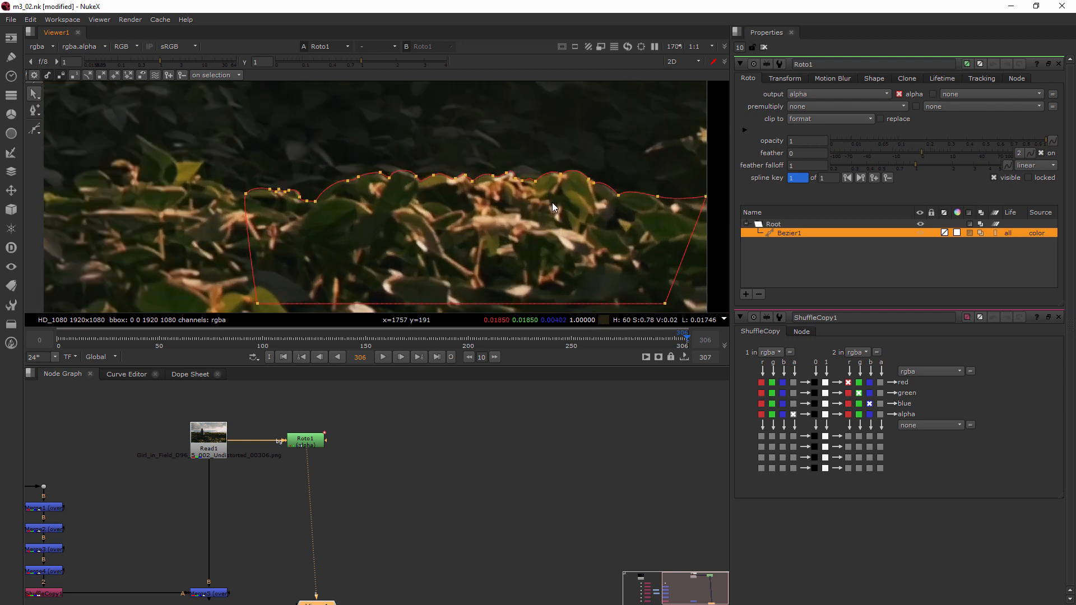
click(552, 204)
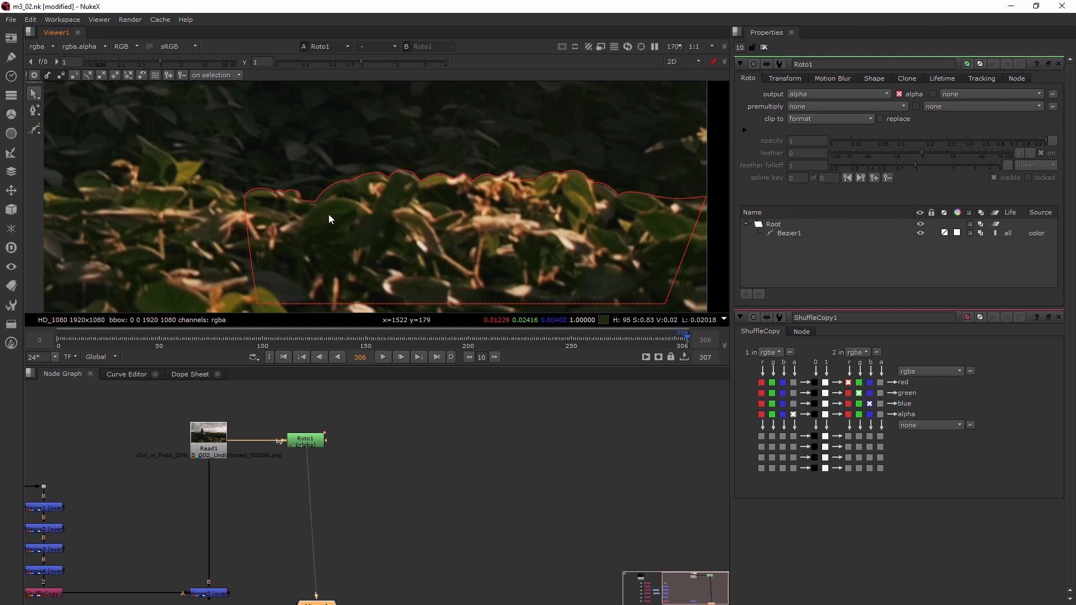
scroll(338, 209, down, 6)
middle_drag(511, 207, 549, 212)
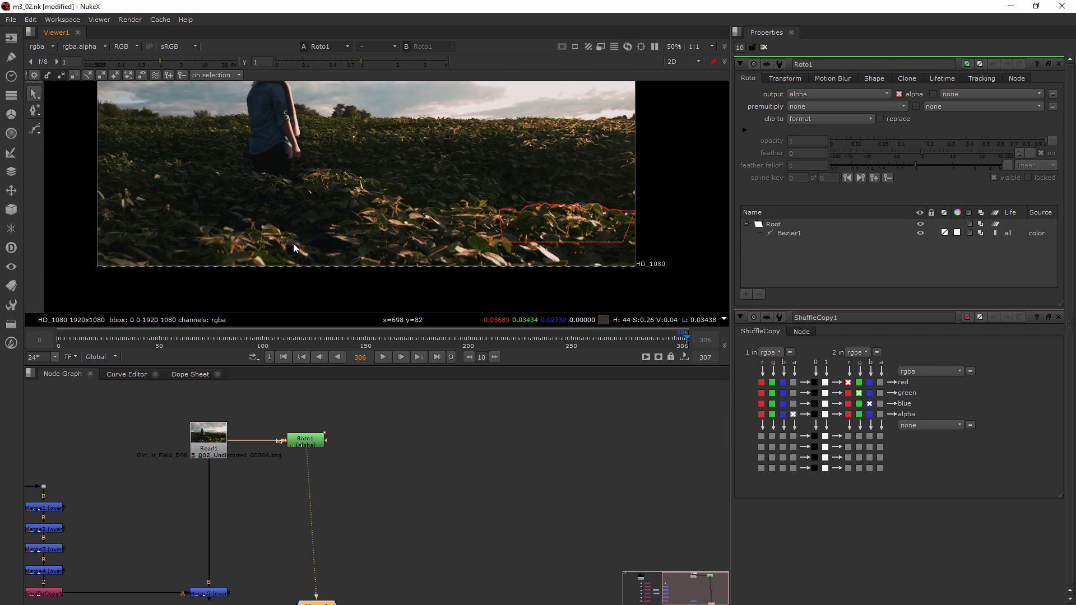